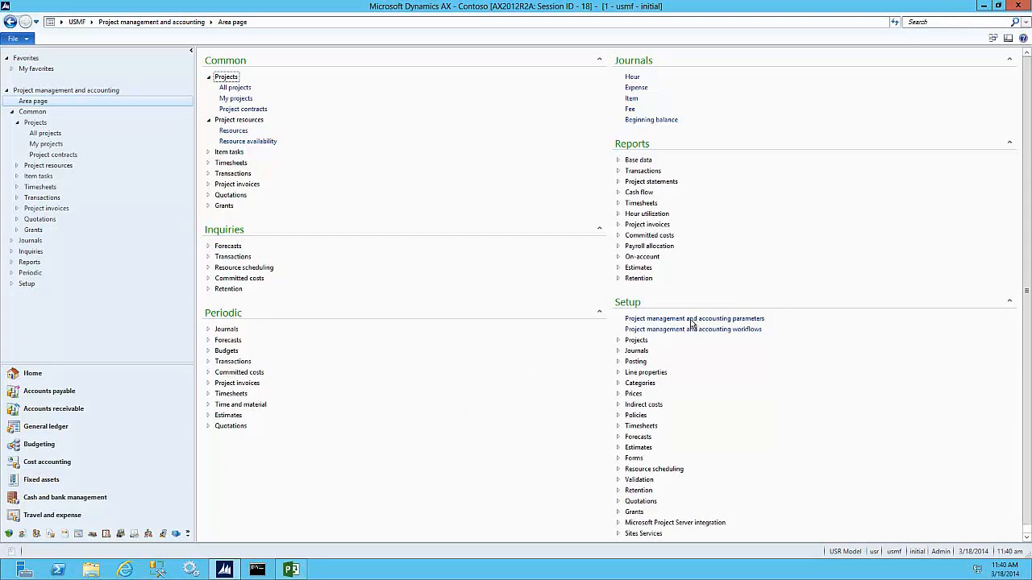
- Open the project management and accounting parameters and keep Local or network folder as the save location for Microsoft Project files
{"action": "left_click", "coordinate": [691, 319]}
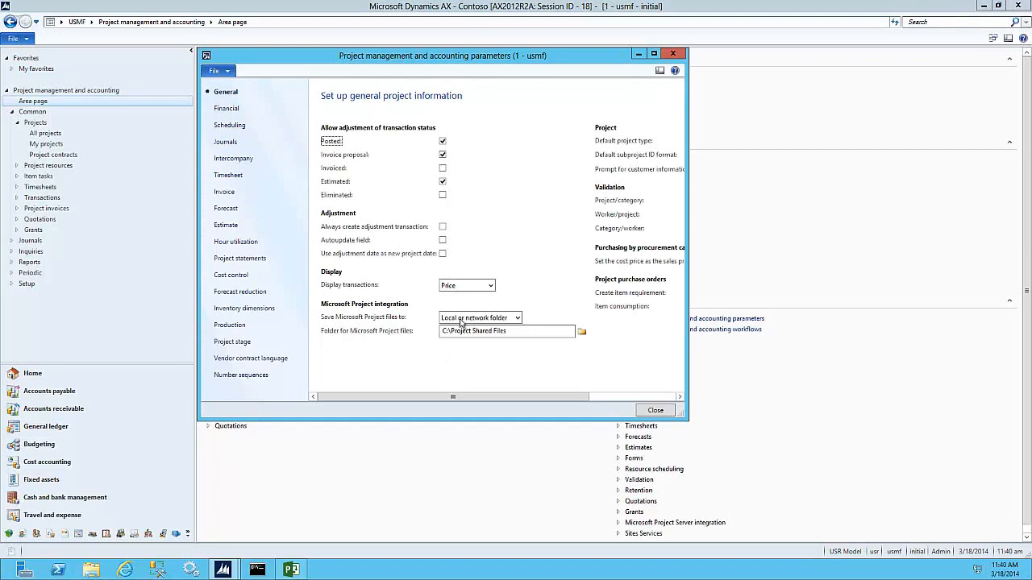
{"action": "left_click", "coordinate": [517, 319]}
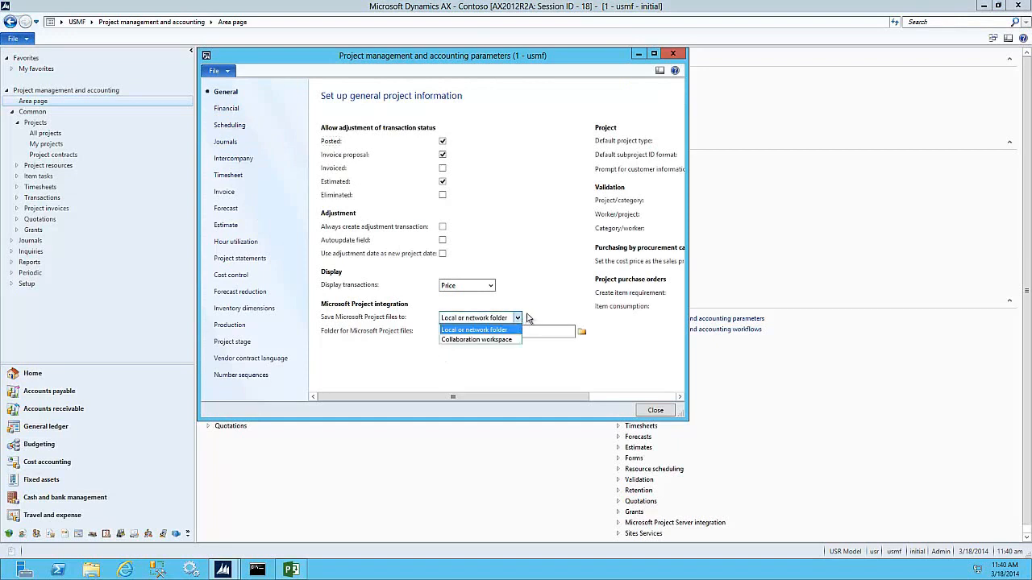
{"action": "left_click", "coordinate": [426, 306]}
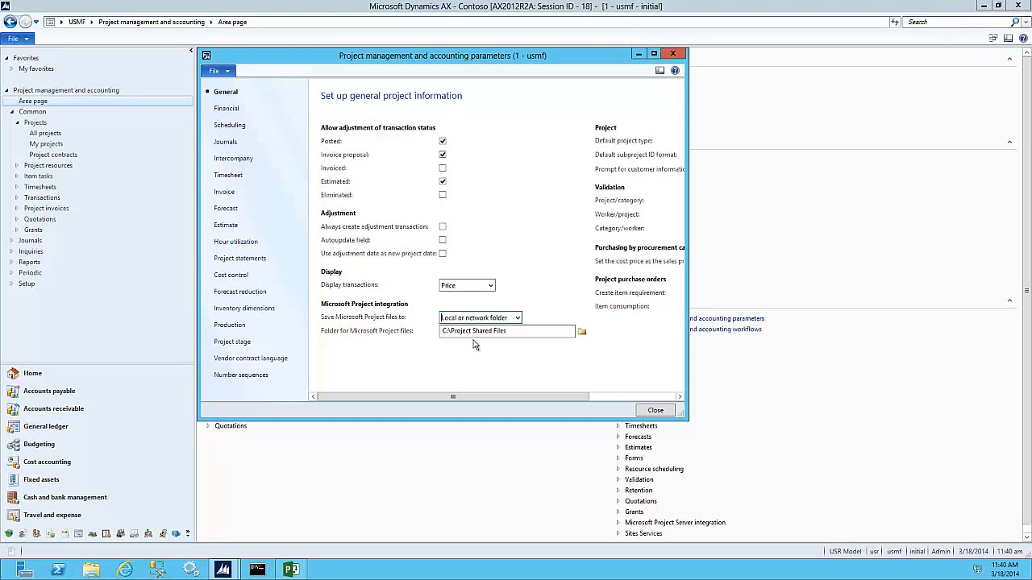
- Select the Project Shared Files folder on drive C: as the folder for Microsoft Project files and close the parameters
{"action": "left_click", "coordinate": [581, 332]}
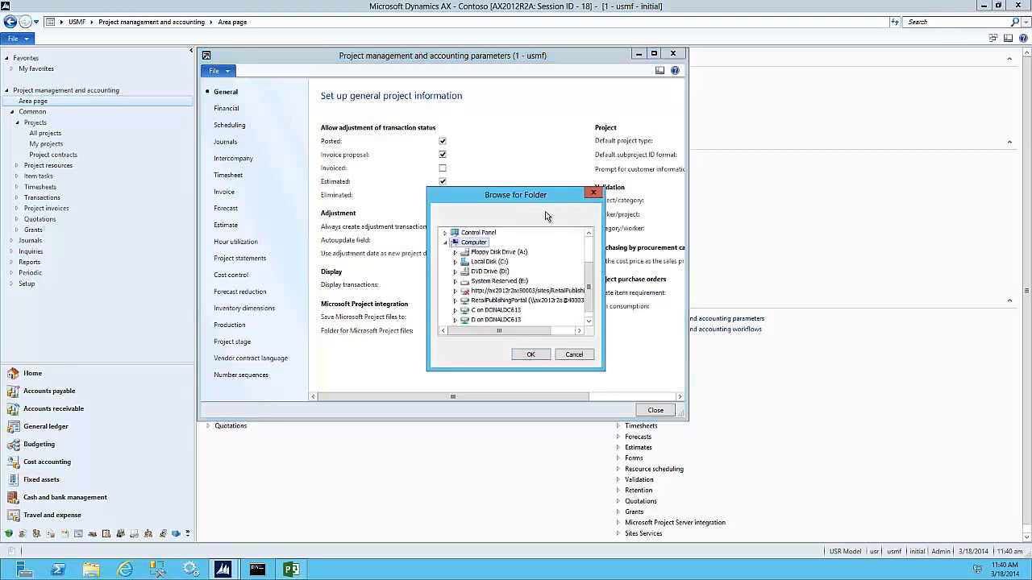
{"action": "left_click_drag", "start_coordinate": [516, 194], "coordinate": [698, 192]}
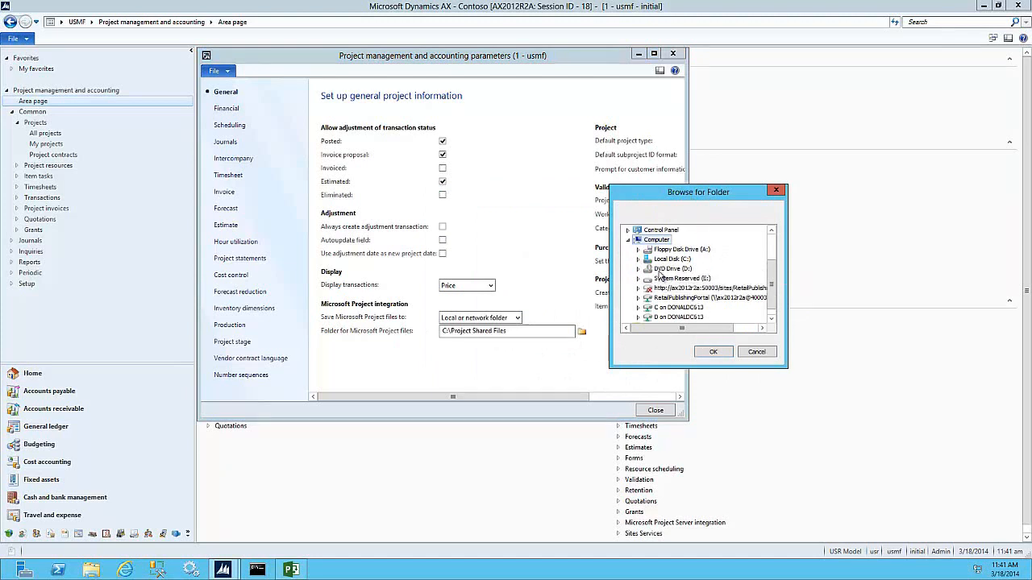
{"action": "left_click", "coordinate": [638, 259]}
{"action": "left_click_drag", "start_coordinate": [771, 267], "coordinate": [772, 287]}
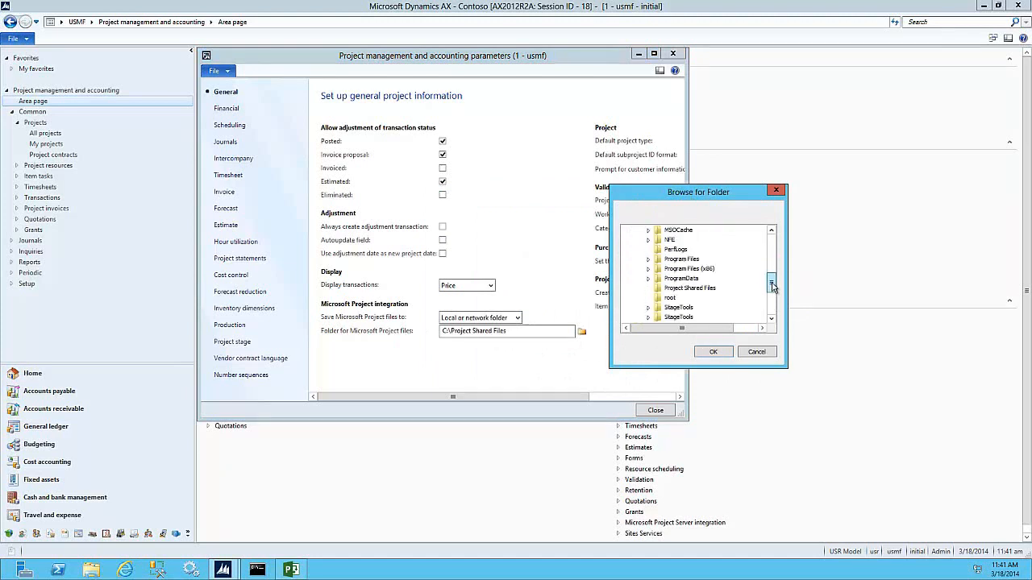
{"action": "left_click", "coordinate": [692, 288]}
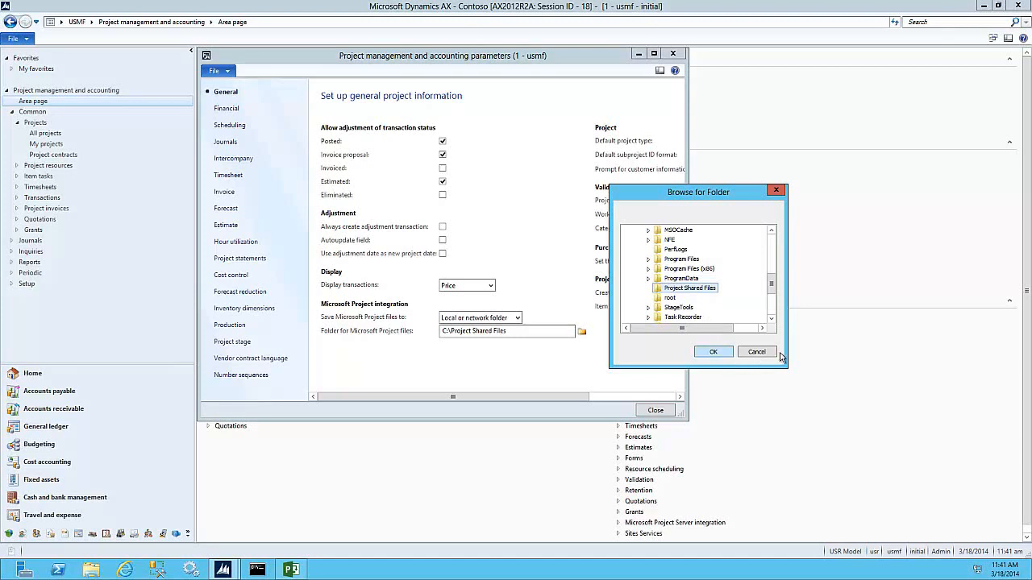
{"action": "left_click", "coordinate": [728, 353]}
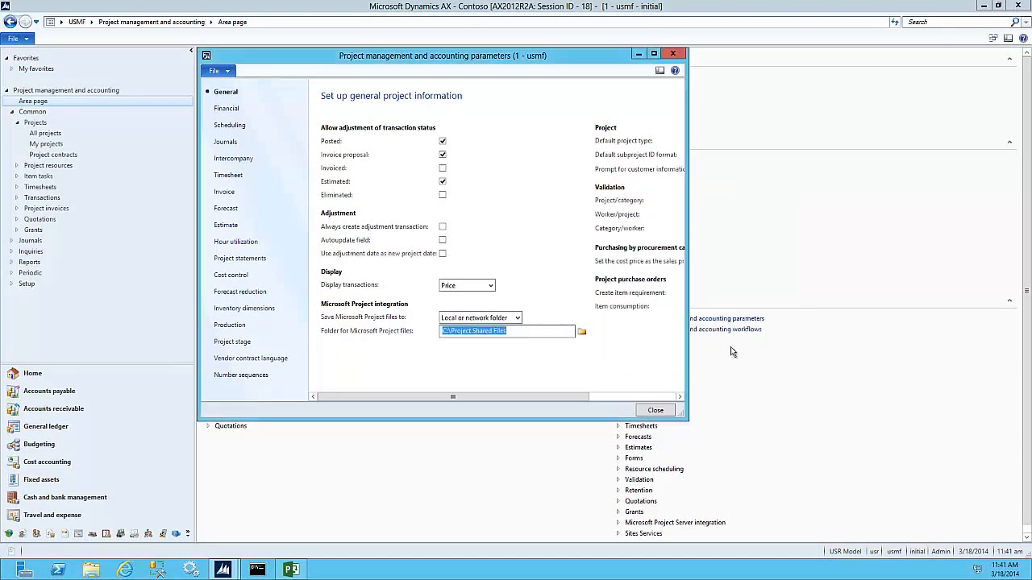
{"action": "left_click", "coordinate": [663, 414]}
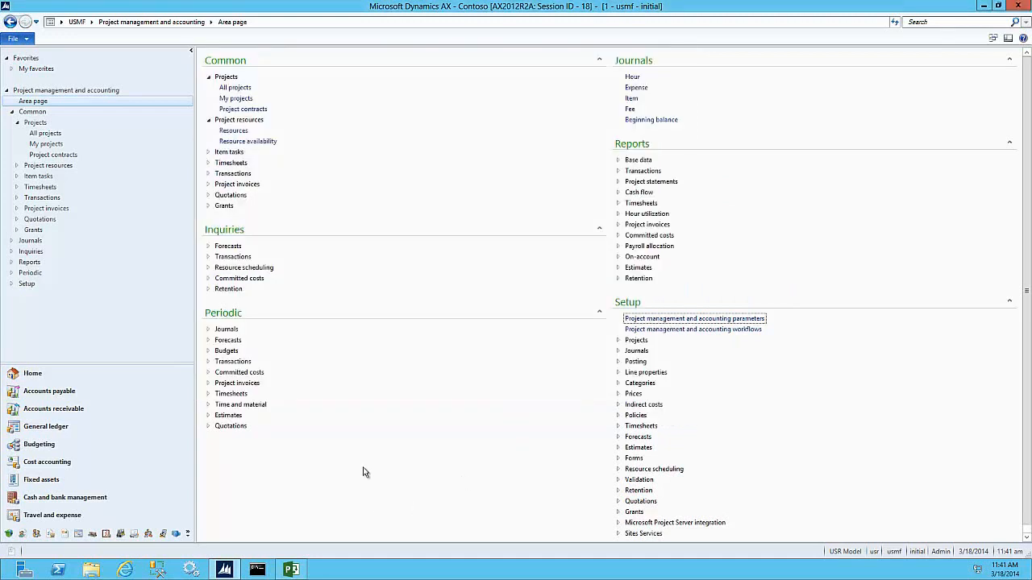
- Switch to Microsoft Project and check the COM add-ins for the Dynamics AX add-in and the commands it provides
{"action": "left_click", "coordinate": [291, 570]}
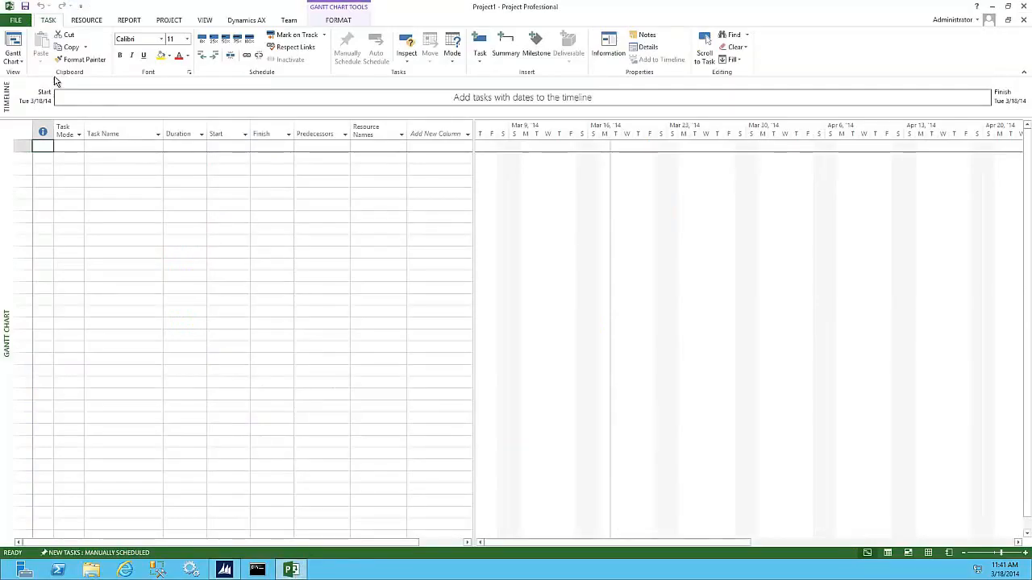
{"action": "left_click", "coordinate": [21, 24]}
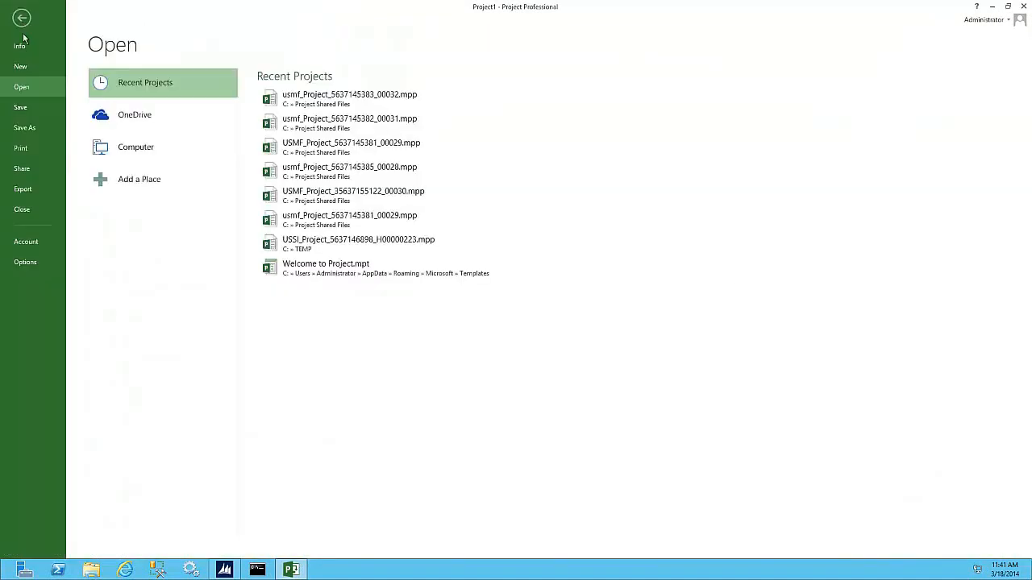
{"action": "left_click", "coordinate": [25, 261]}
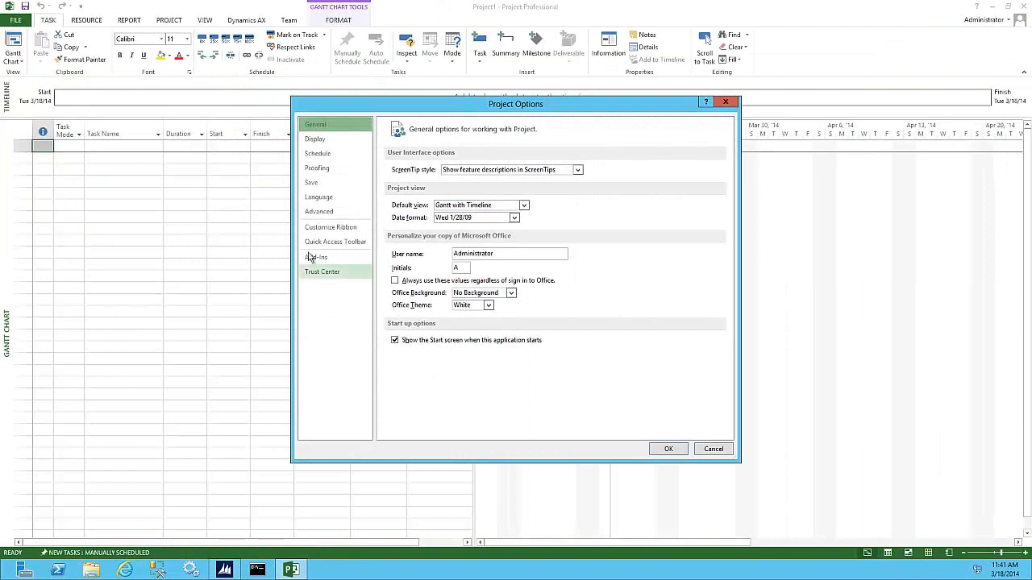
{"action": "left_click", "coordinate": [313, 257]}
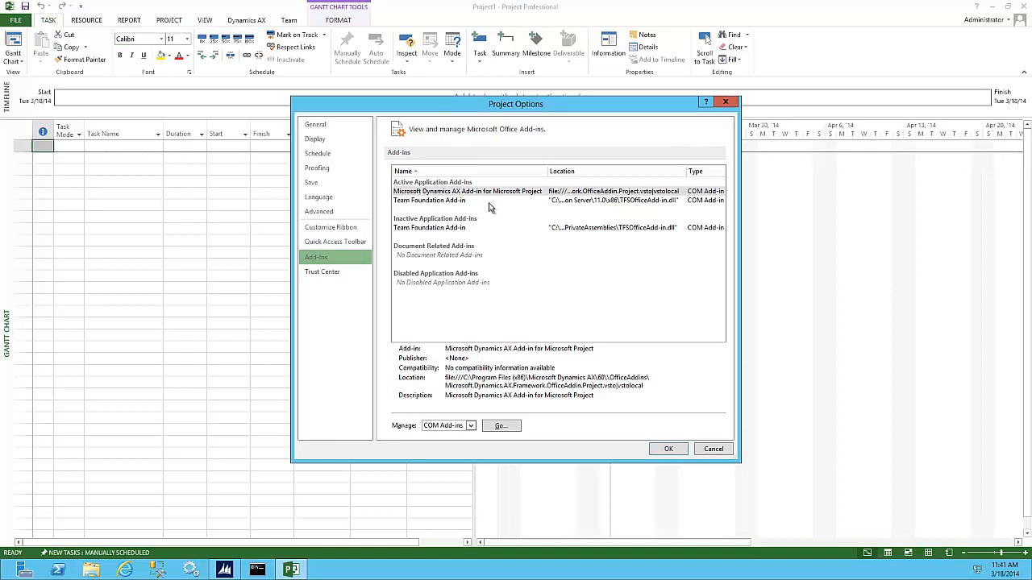
{"action": "left_click", "coordinate": [501, 428]}
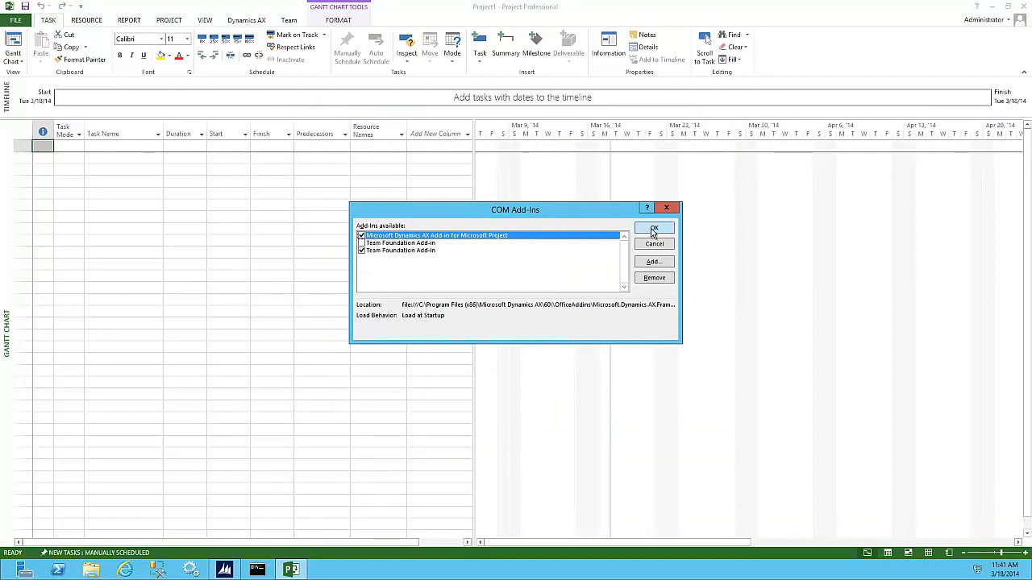
{"action": "left_click", "coordinate": [665, 209]}
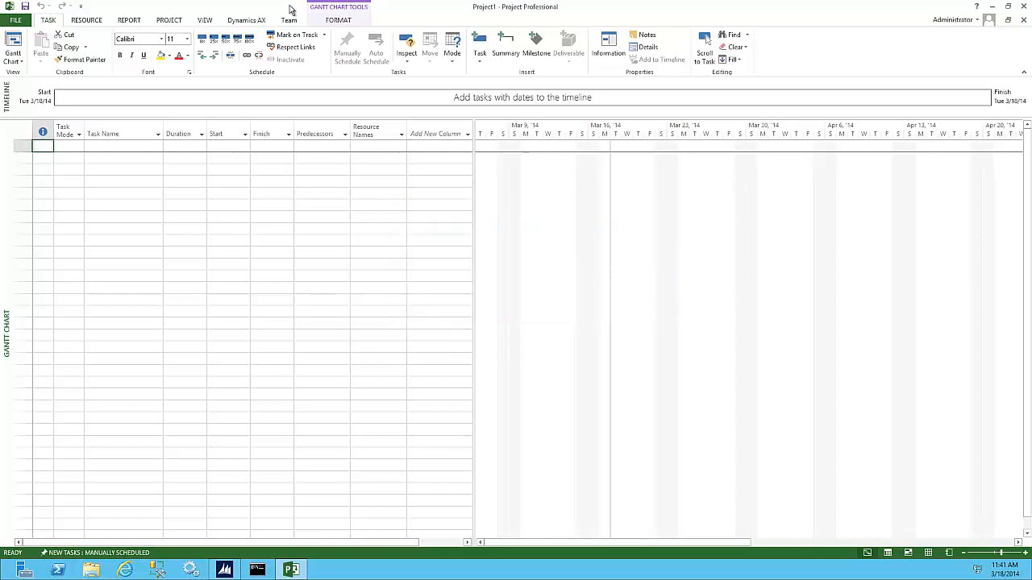
{"action": "left_click", "coordinate": [247, 22]}
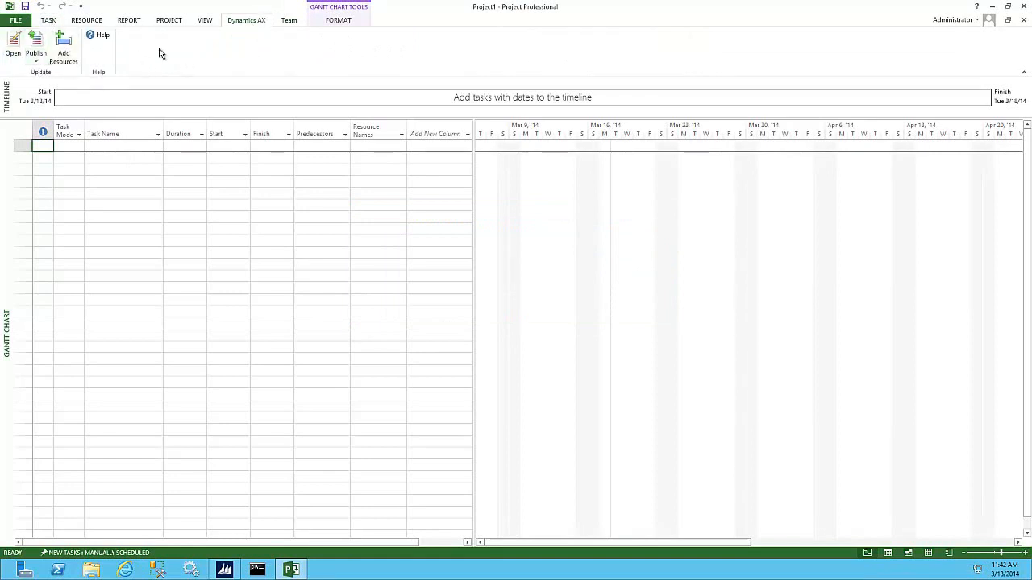
{"action": "left_click", "coordinate": [991, 6]}
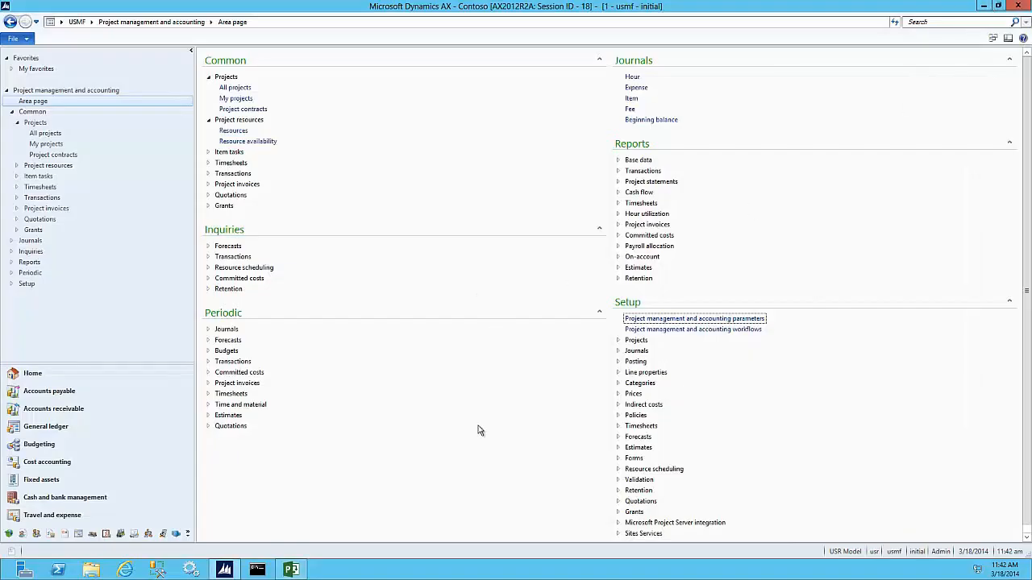
- Open the list of all projects in Dynamics AX and select the Project Tracking project
{"action": "left_click", "coordinate": [240, 88]}
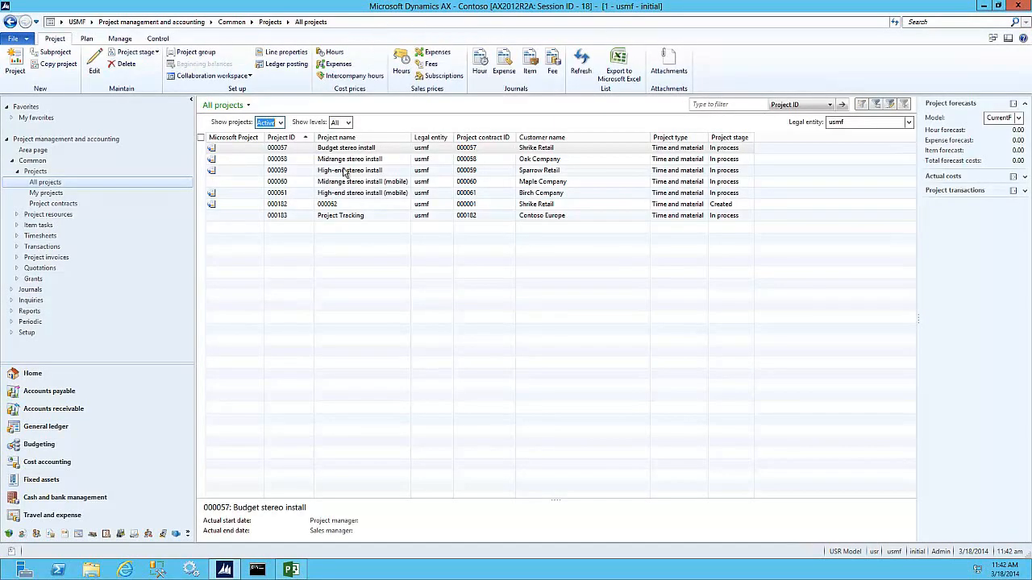
{"action": "left_click", "coordinate": [344, 217]}
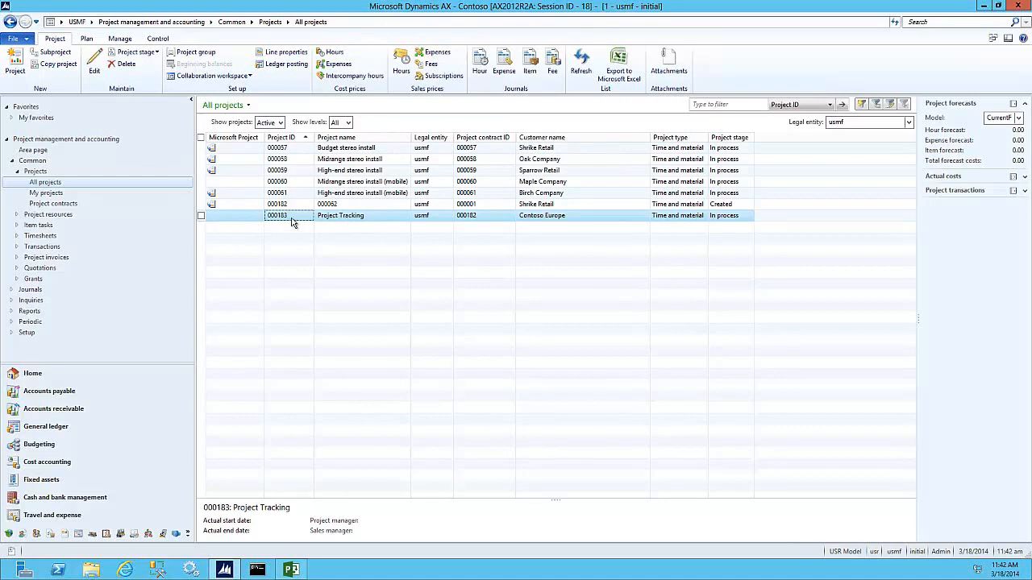
{"action": "left_click", "coordinate": [86, 39]}
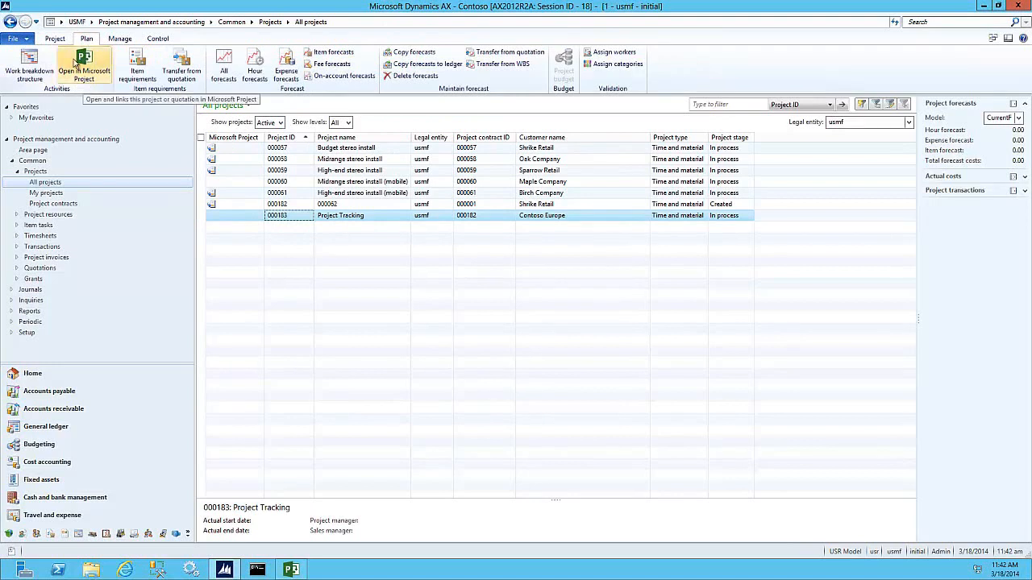
- Review the details of the Project Tracking project and close its record
{"action": "left_click", "coordinate": [55, 39]}
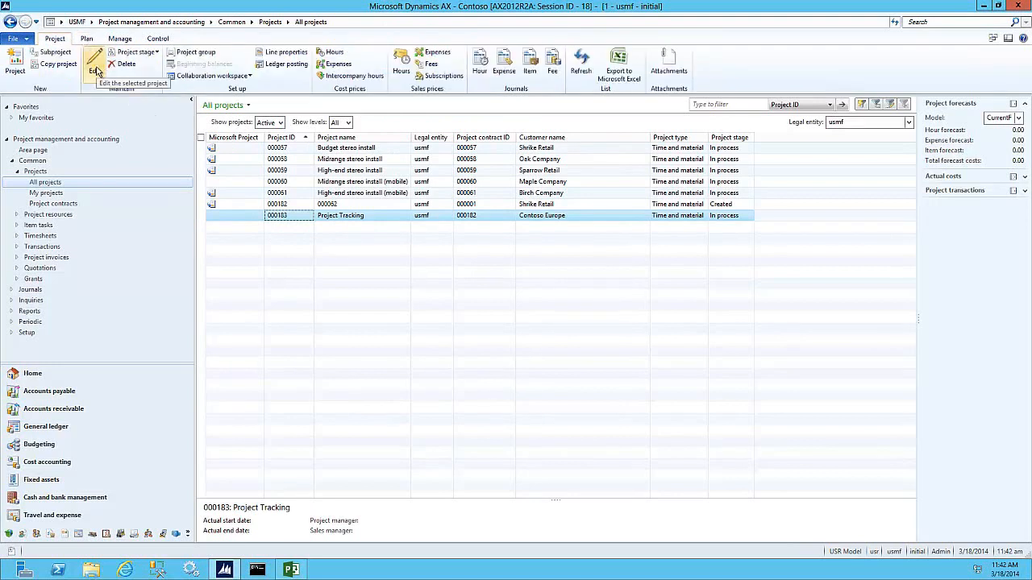
{"action": "left_click", "coordinate": [96, 71]}
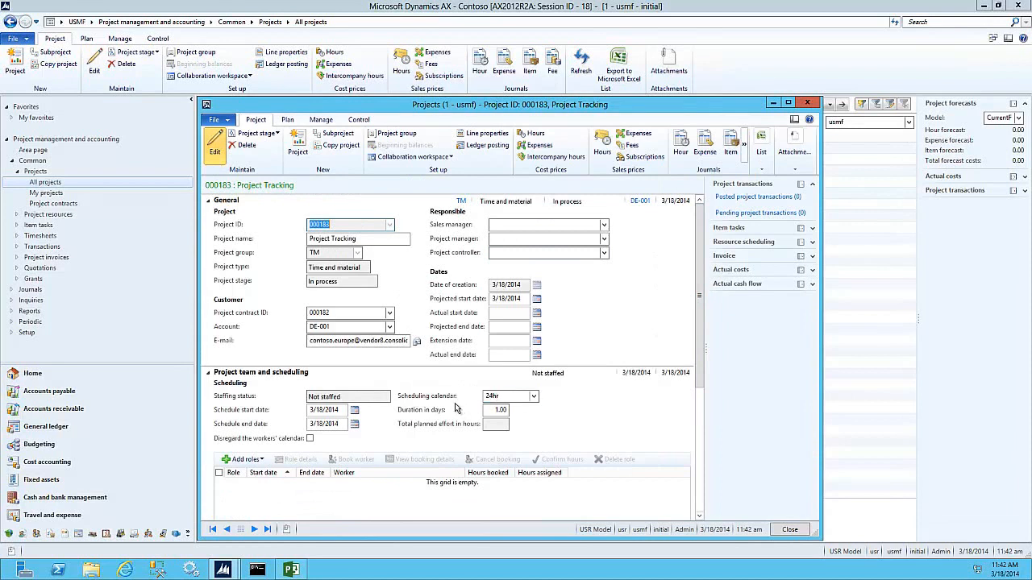
{"action": "left_click", "coordinate": [799, 533]}
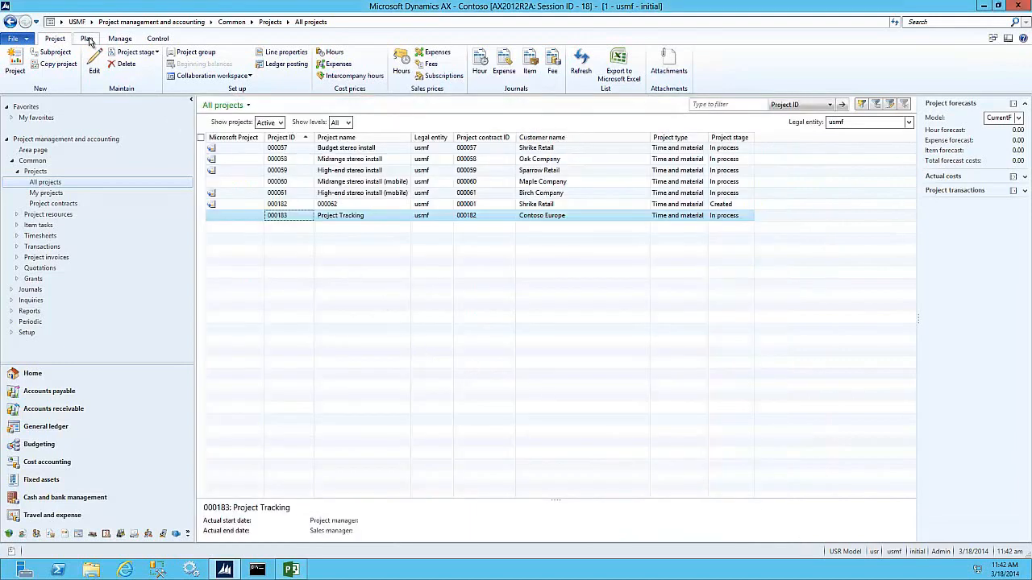
- Open the Project Tracking project in Microsoft Project and widen the task table as far as the Category column
{"action": "left_click", "coordinate": [86, 40]}
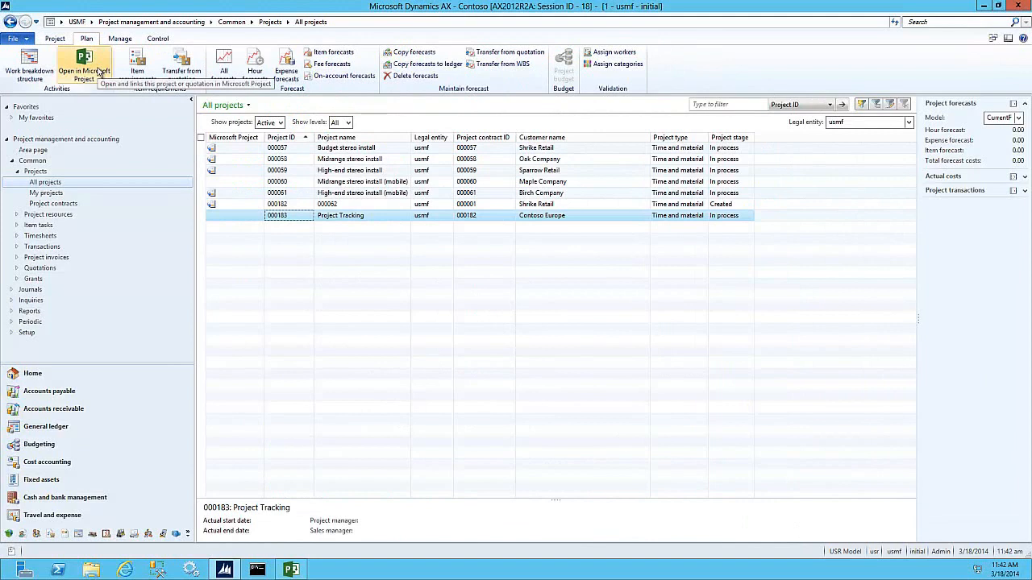
{"action": "left_click", "coordinate": [99, 72]}
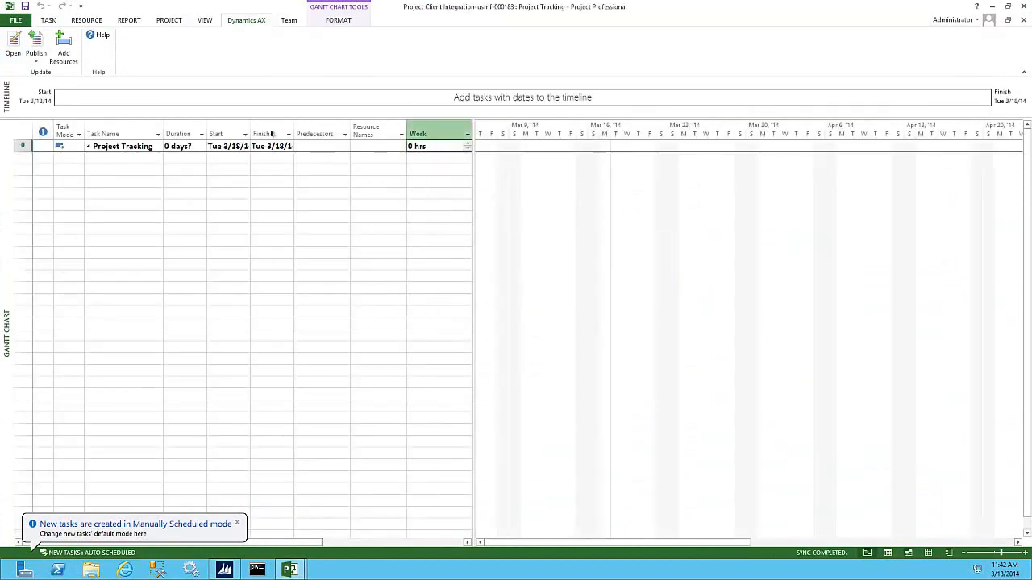
{"action": "left_click_drag", "start_coordinate": [478, 129], "coordinate": [506, 129]}
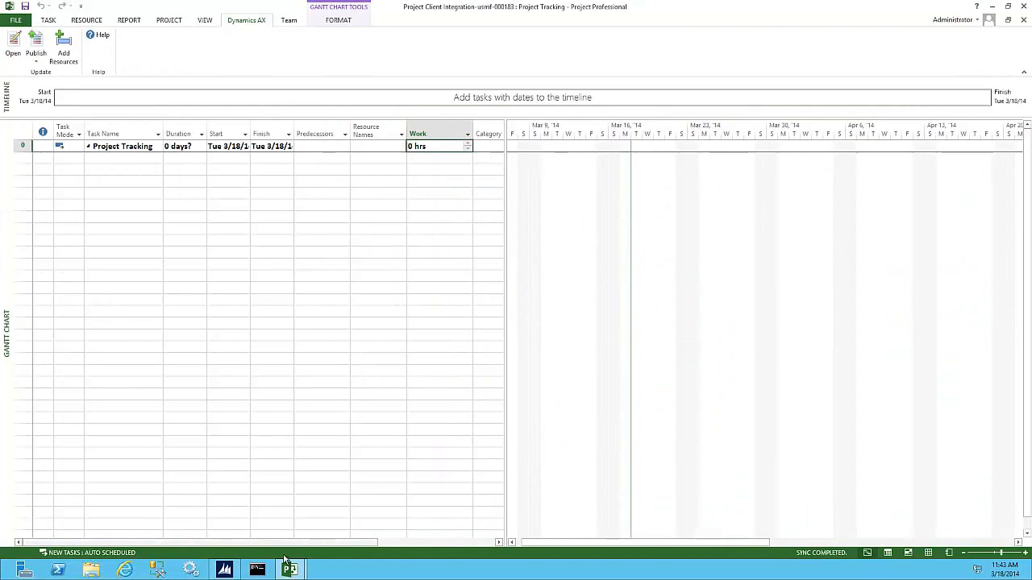
- Return to Dynamics AX and reload the all projects list to check the Microsoft Project link of Project Tracking
{"action": "left_click", "coordinate": [225, 570]}
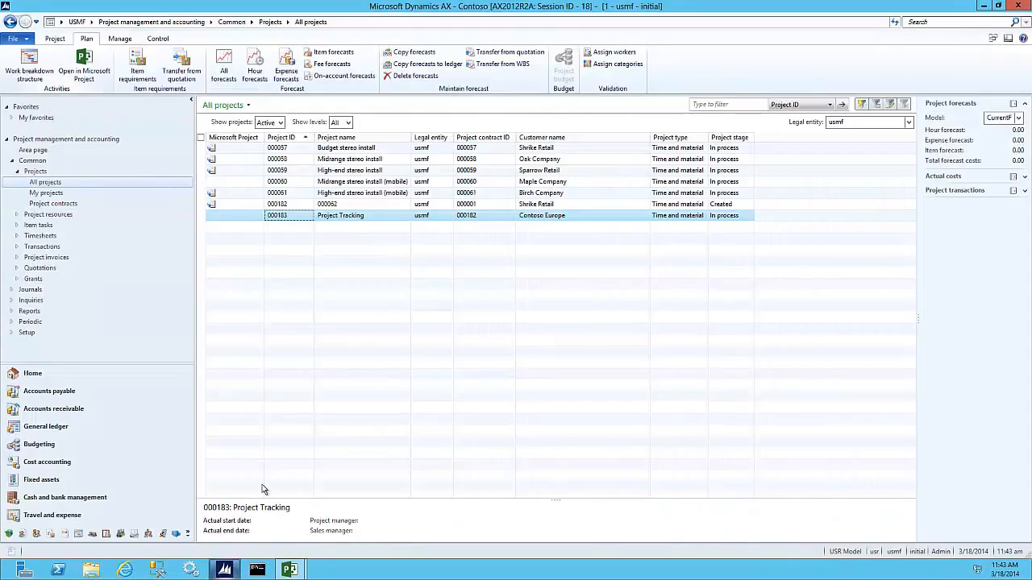
{"action": "left_click", "coordinate": [151, 22]}
{"action": "left_click", "coordinate": [235, 87]}
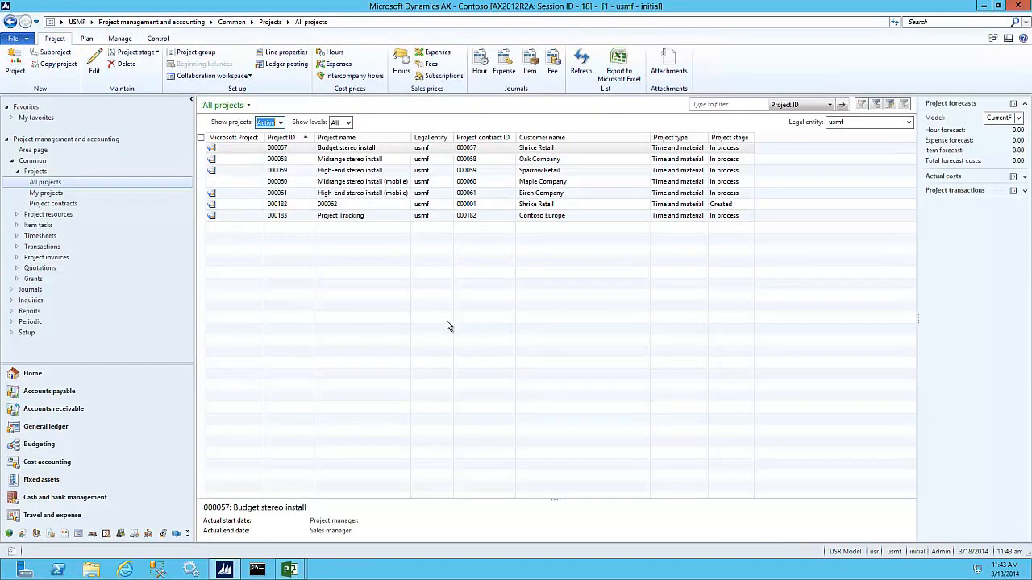
- Switch to Microsoft Project and add three tasks named Task 1, Task 2 and Task 3
{"action": "left_click", "coordinate": [300, 571]}
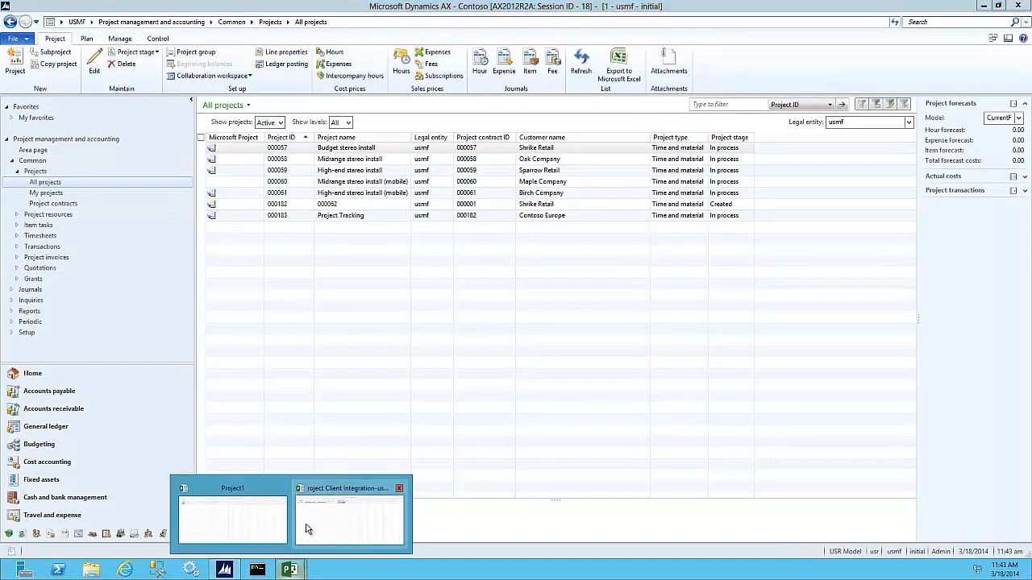
{"action": "left_click", "coordinate": [277, 525]}
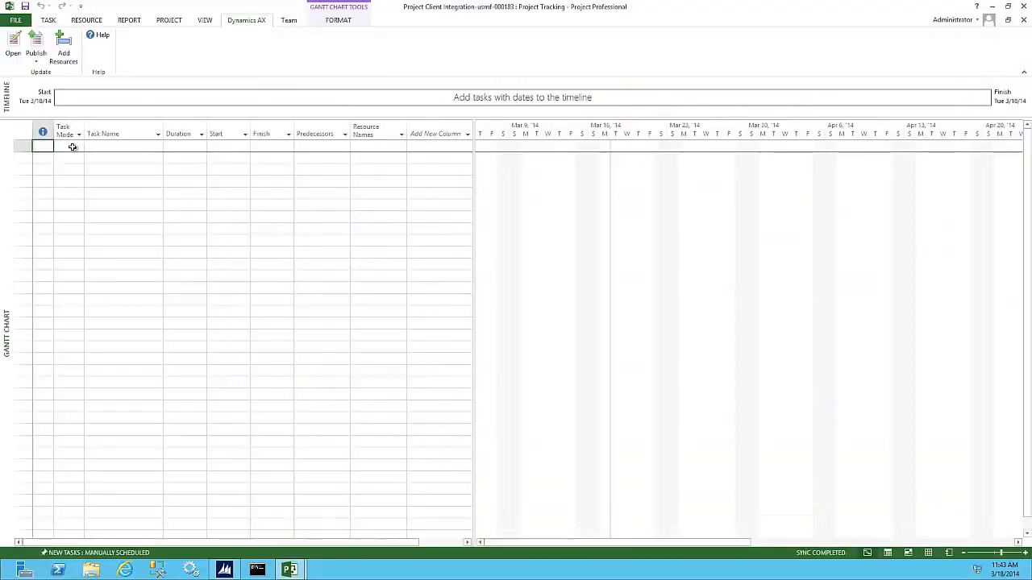
{"action": "left_click", "coordinate": [121, 147]}
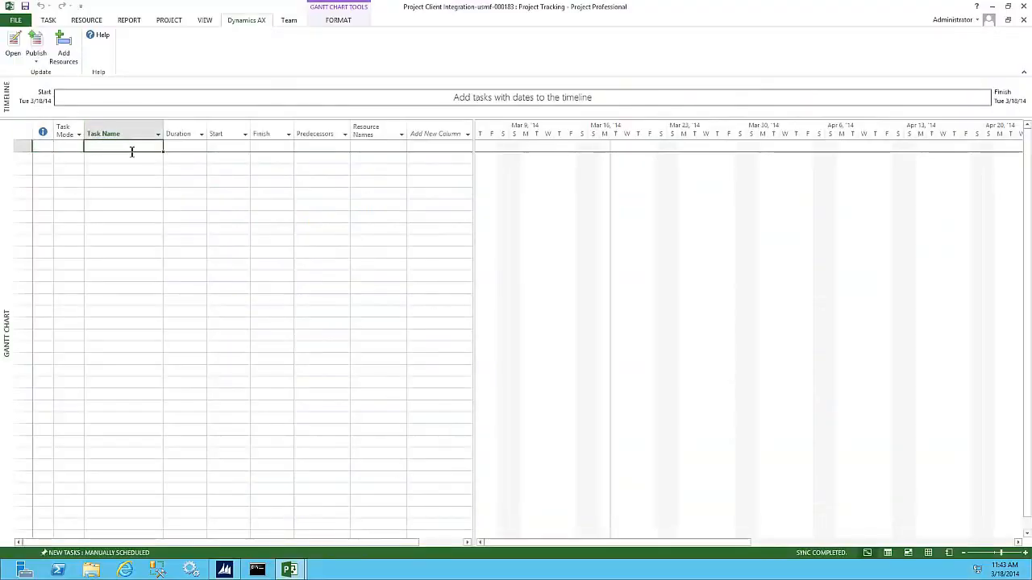
{"action": "type", "text": "Task 1"}
{"action": "key", "text": "Return"}
{"action": "type", "text": "Task "}
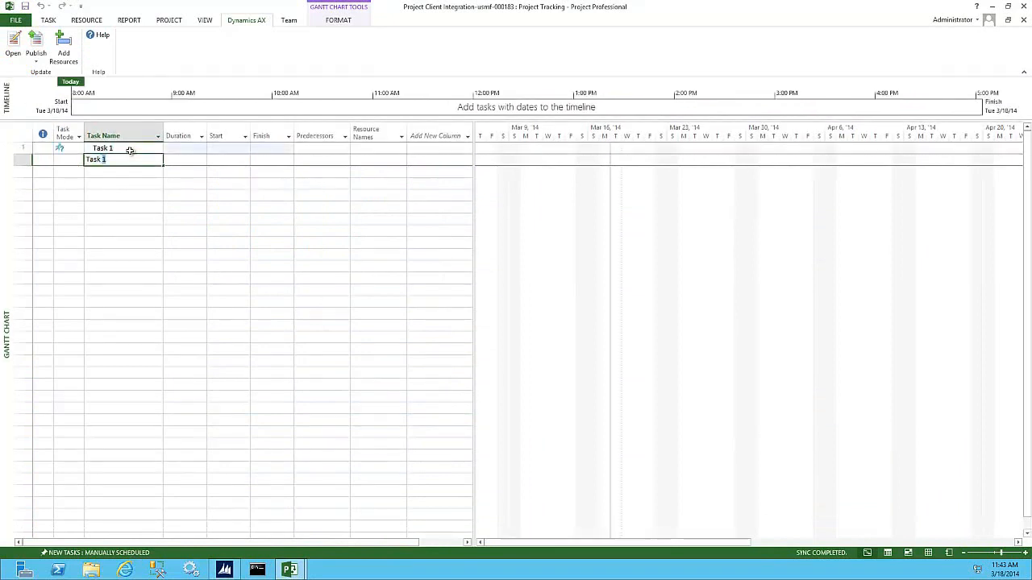
{"action": "type", "text": "2"}
{"action": "key", "text": "Return"}
{"action": "type", "text": "Task 3"}
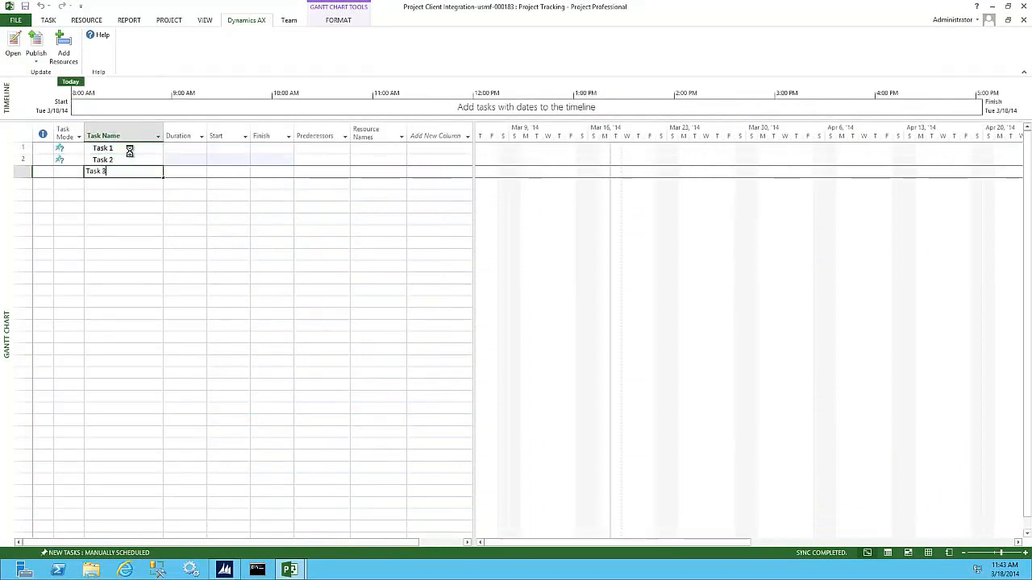
{"action": "key", "text": "Return"}
- Set both the start and finish dates of Task 1 to March 18, 2014
{"action": "left_click", "coordinate": [197, 150]}
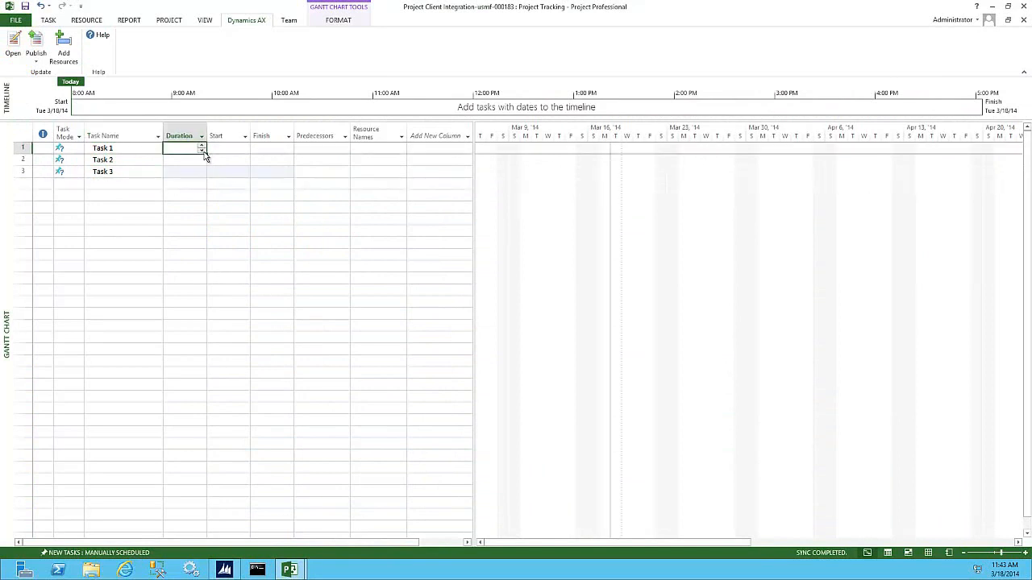
{"action": "left_click", "coordinate": [241, 148]}
{"action": "left_click", "coordinate": [244, 149]}
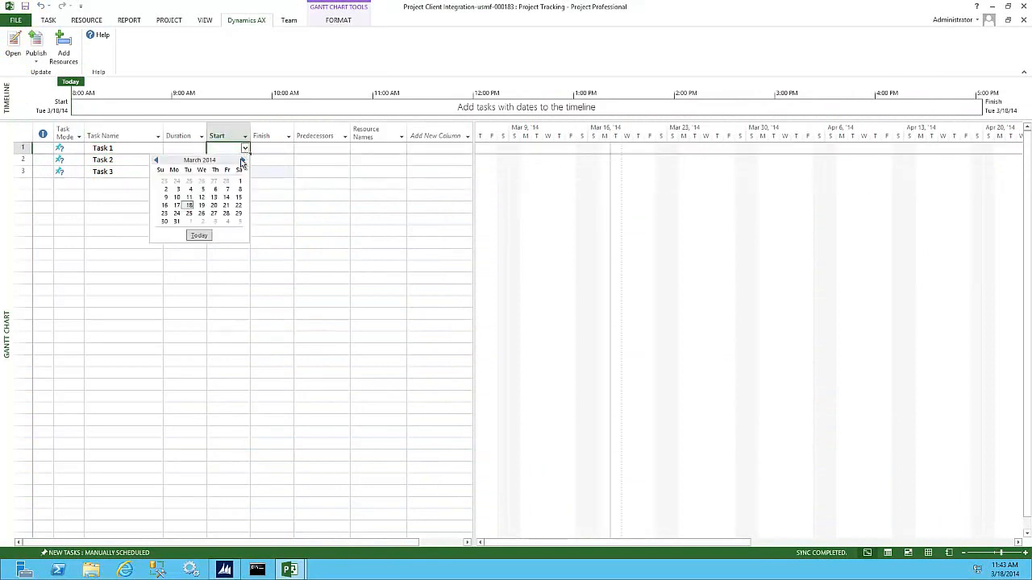
{"action": "left_click", "coordinate": [189, 205]}
{"action": "left_click", "coordinate": [272, 149]}
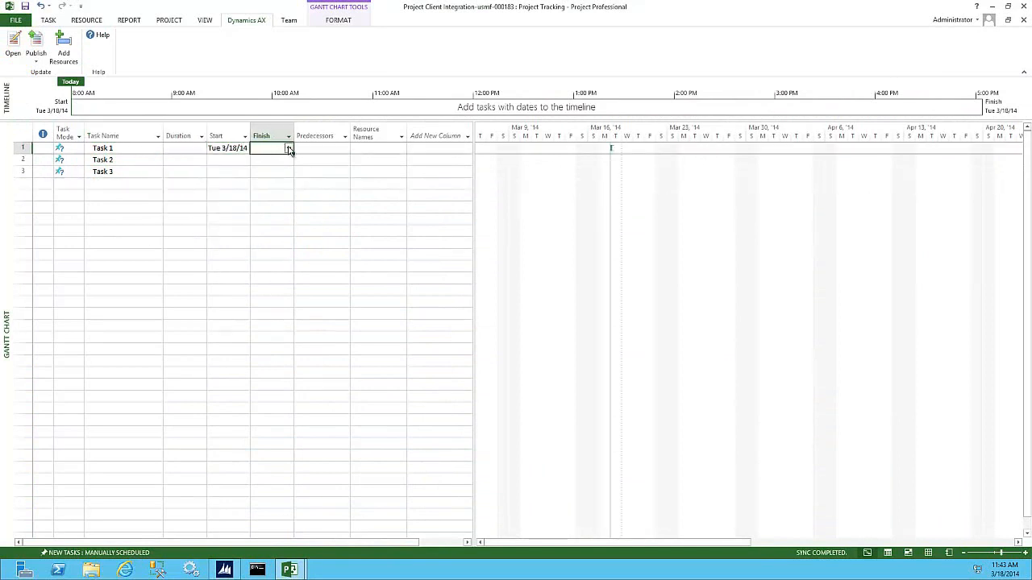
{"action": "left_click", "coordinate": [290, 149]}
{"action": "left_click", "coordinate": [232, 205]}
- Set both the start and finish dates of Task 2 to March 19, 2014
{"action": "left_click", "coordinate": [242, 160]}
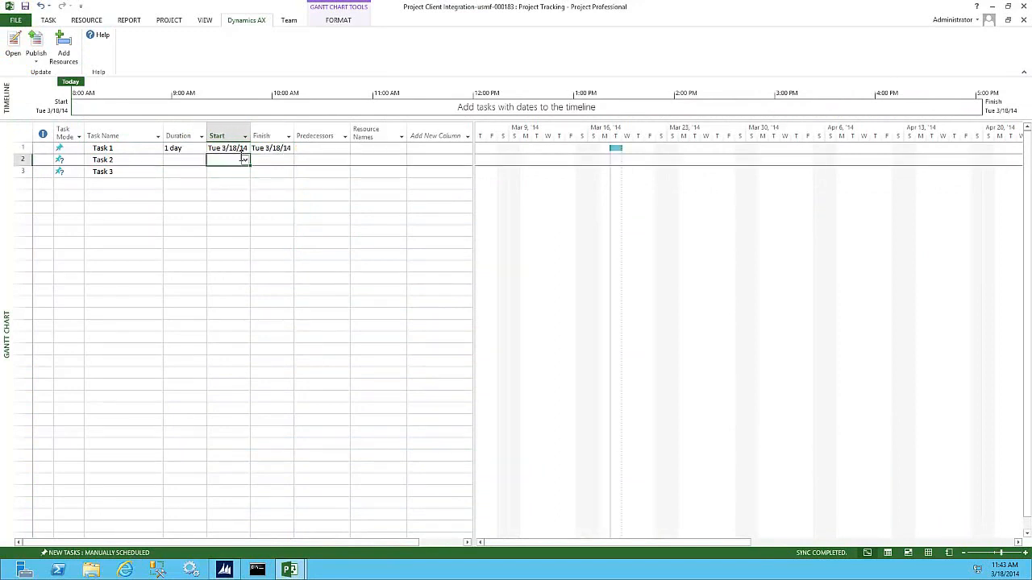
{"action": "left_click", "coordinate": [245, 160]}
{"action": "left_click", "coordinate": [202, 216]}
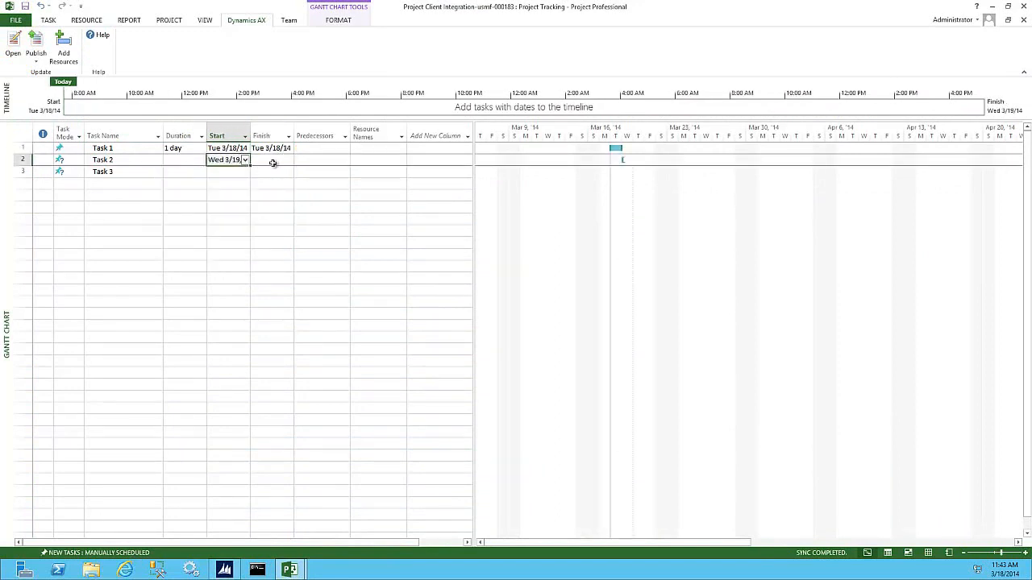
{"action": "left_click", "coordinate": [288, 162]}
{"action": "left_click", "coordinate": [287, 161]}
{"action": "left_click", "coordinate": [243, 218]}
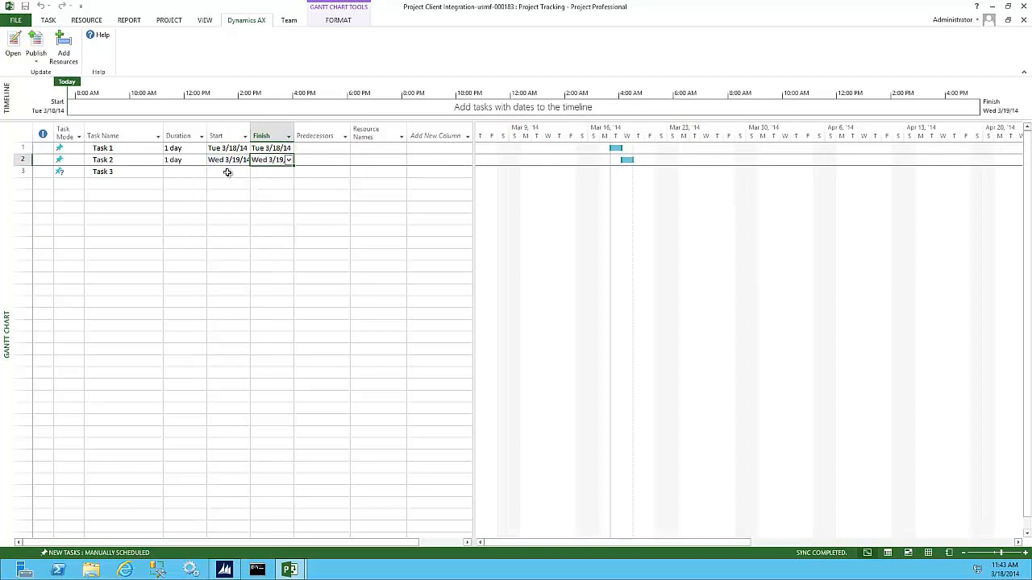
- Set both the start and finish dates of Task 3 to March 20, 2014
{"action": "left_click", "coordinate": [237, 173]}
{"action": "left_click", "coordinate": [245, 172]}
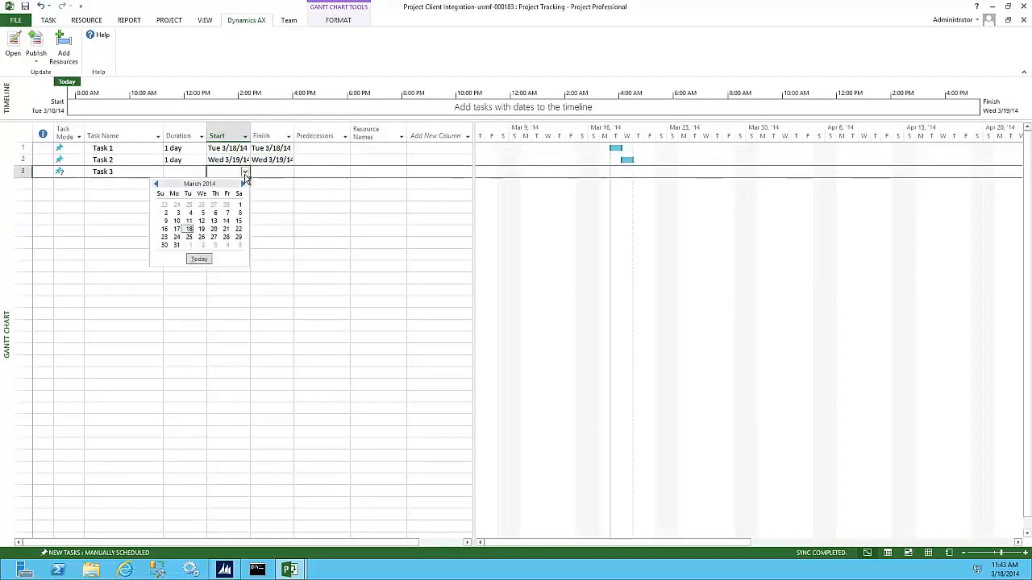
{"action": "left_click", "coordinate": [215, 229]}
{"action": "left_click", "coordinate": [271, 171]}
{"action": "left_click", "coordinate": [288, 173]}
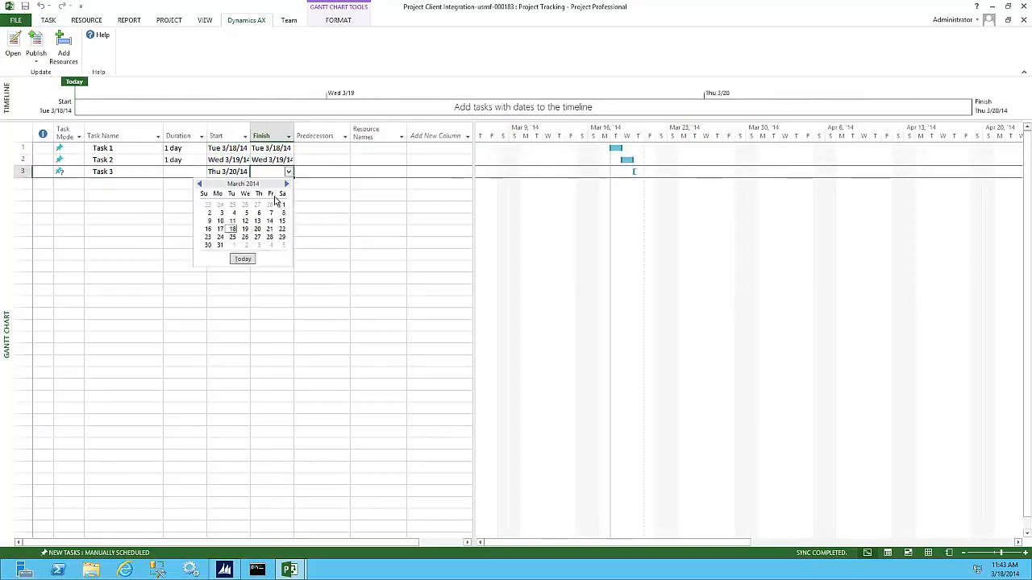
{"action": "left_click", "coordinate": [258, 230]}
- Make task 1 the predecessor of Task 2 and task 2 the predecessor of Task 3
{"action": "left_click", "coordinate": [313, 159]}
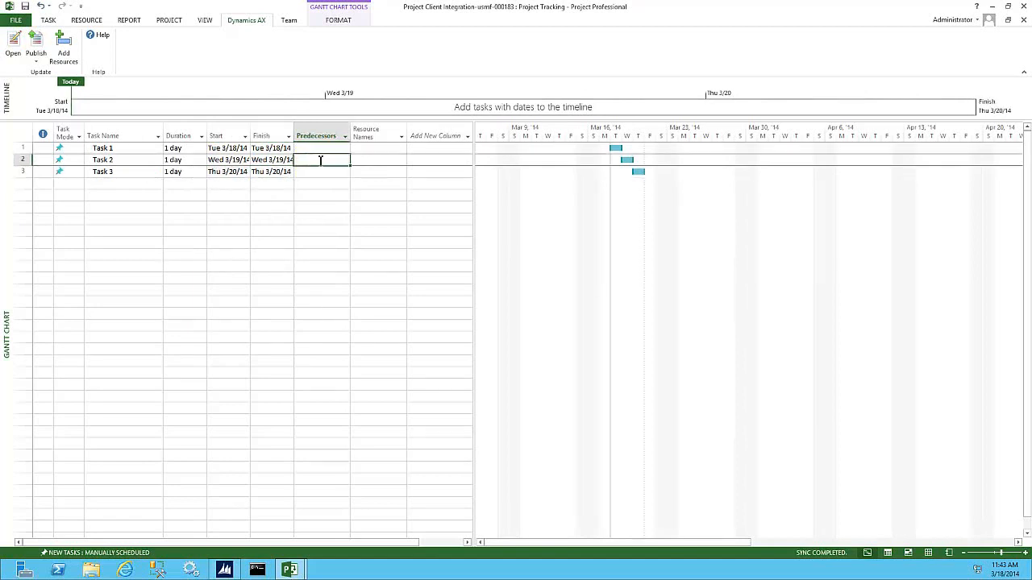
{"action": "left_click", "coordinate": [318, 173]}
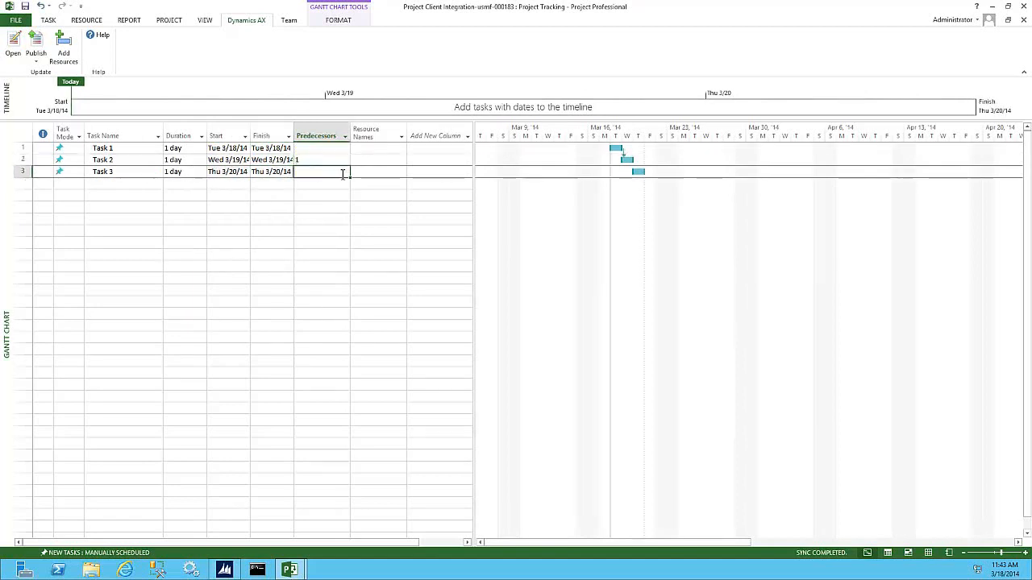
{"action": "type", "text": "2"}
{"action": "left_click", "coordinate": [378, 173]}
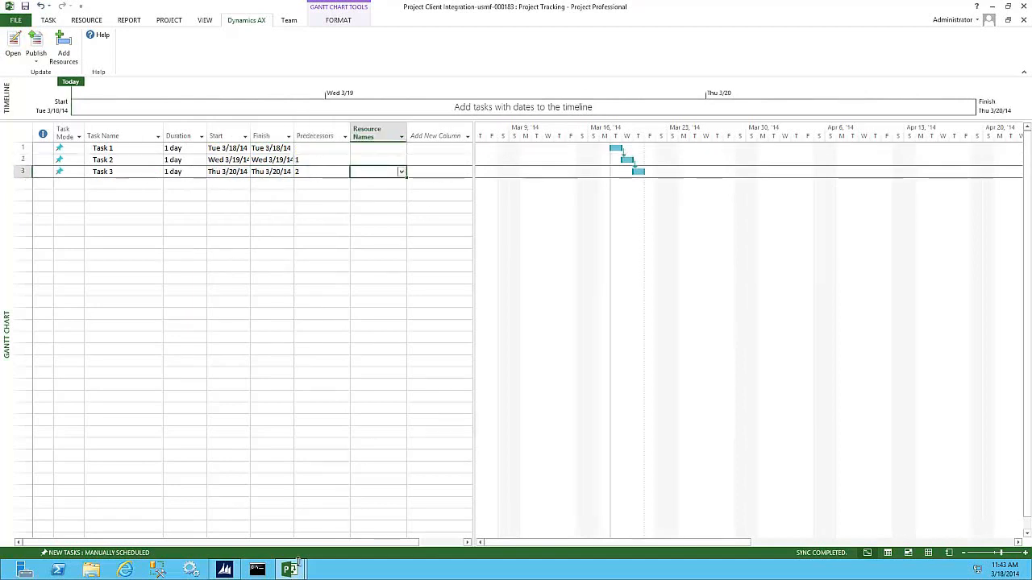
- Publish the plan to Dynamics AX as a new project named Project Task for Hours with the Production 24hr calendar
{"action": "left_click_drag", "start_coordinate": [362, 542], "coordinate": [258, 548]}
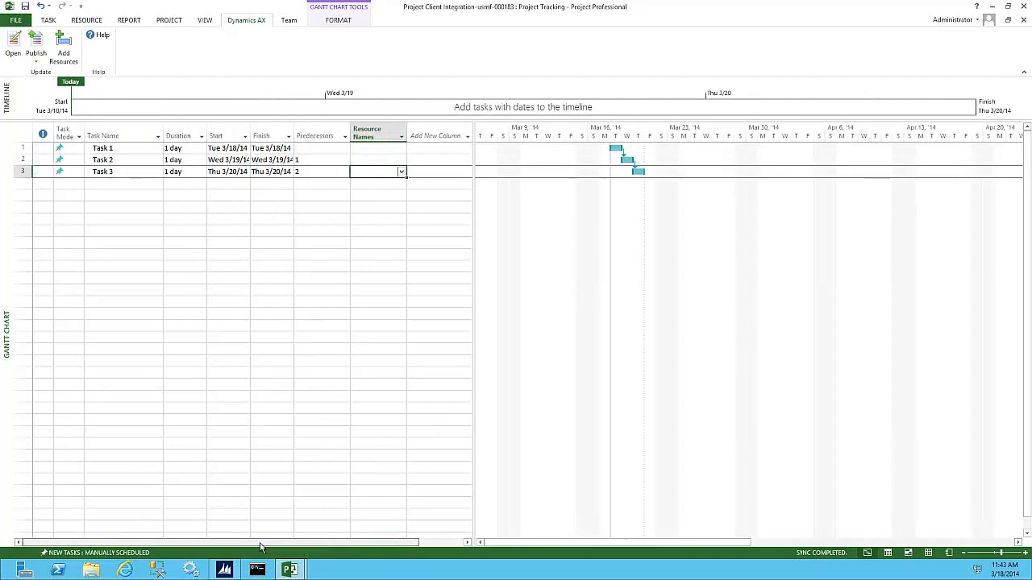
{"action": "left_click", "coordinate": [35, 50]}
{"action": "left_click", "coordinate": [50, 73]}
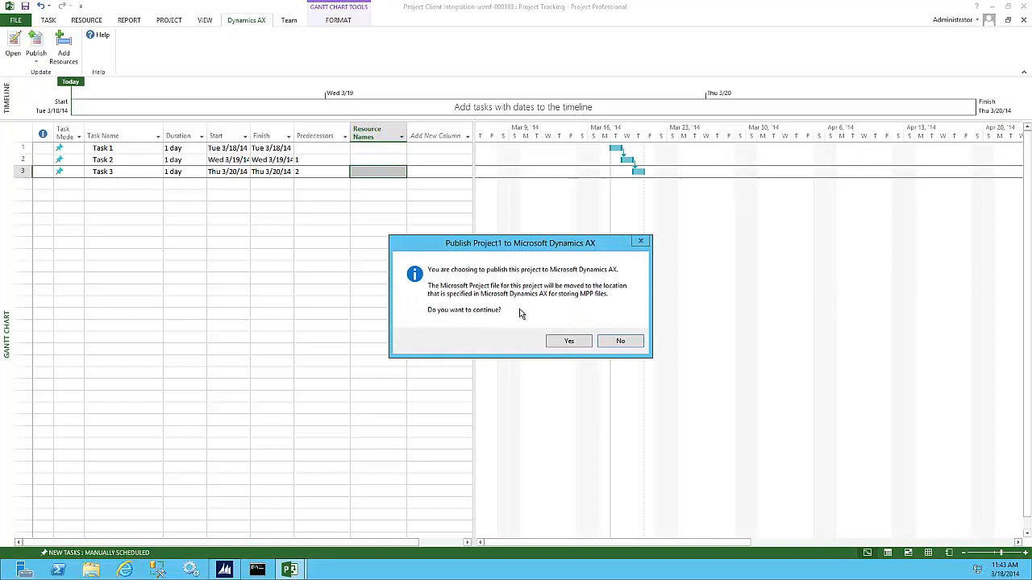
{"action": "left_click", "coordinate": [569, 341]}
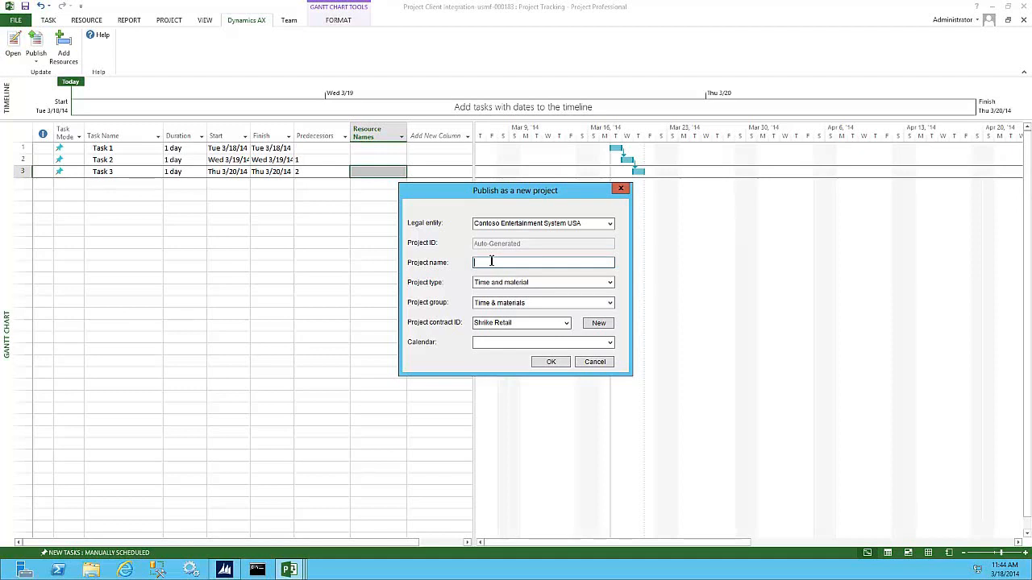
{"action": "type", "text": "Project Task for Hours"}
{"action": "left_click", "coordinate": [610, 342]}
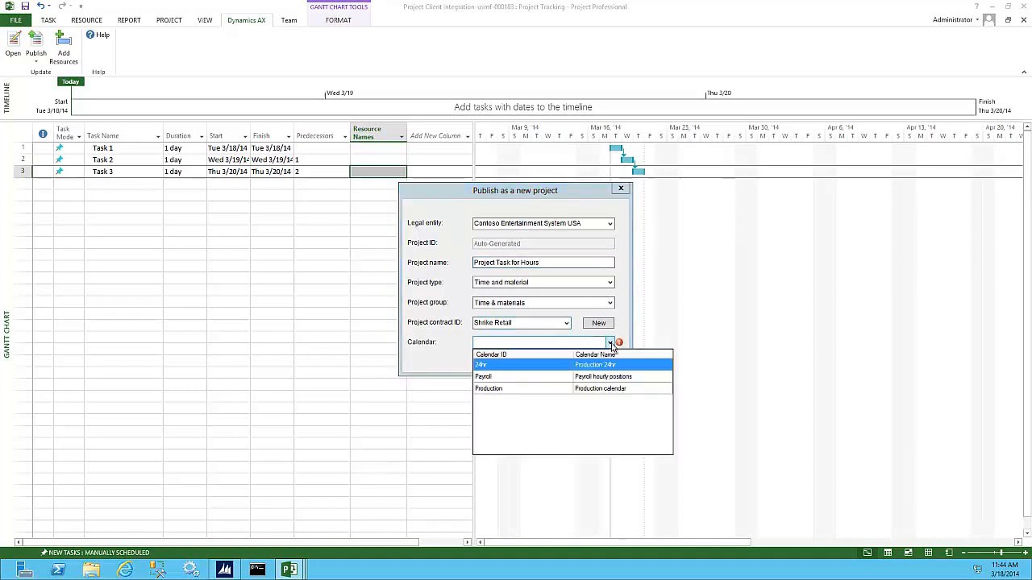
{"action": "left_click", "coordinate": [533, 368]}
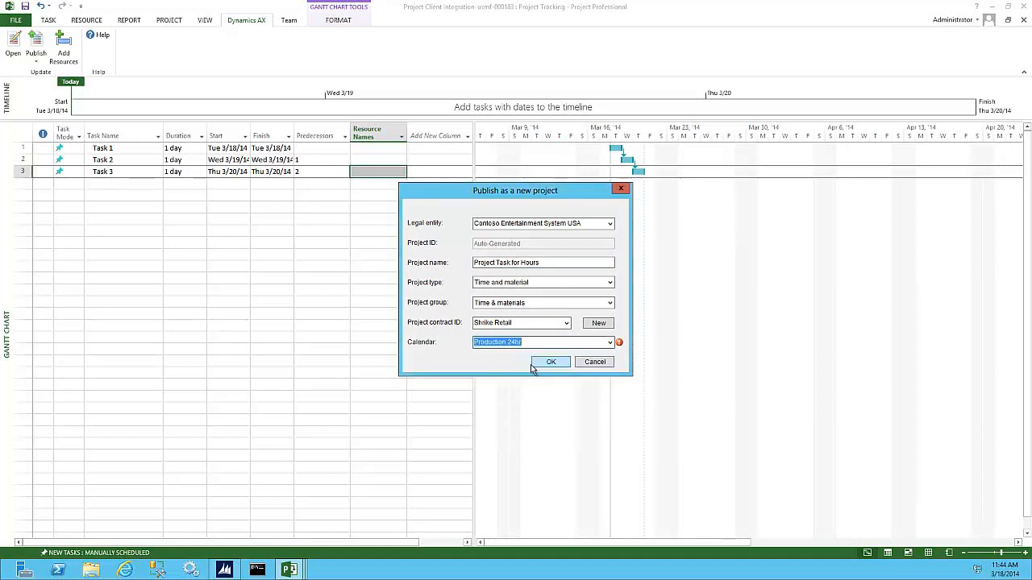
{"action": "left_click", "coordinate": [549, 363]}
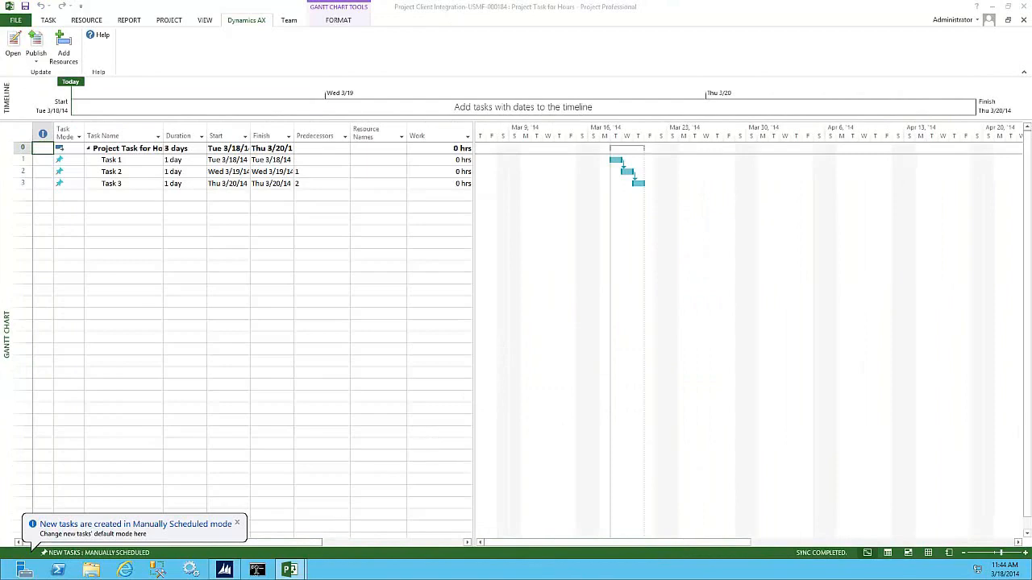
- Switch to Dynamics AX, reload the all projects list and select the Project Task for Hours project
{"action": "left_click", "coordinate": [224, 570]}
{"action": "left_click", "coordinate": [121, 22]}
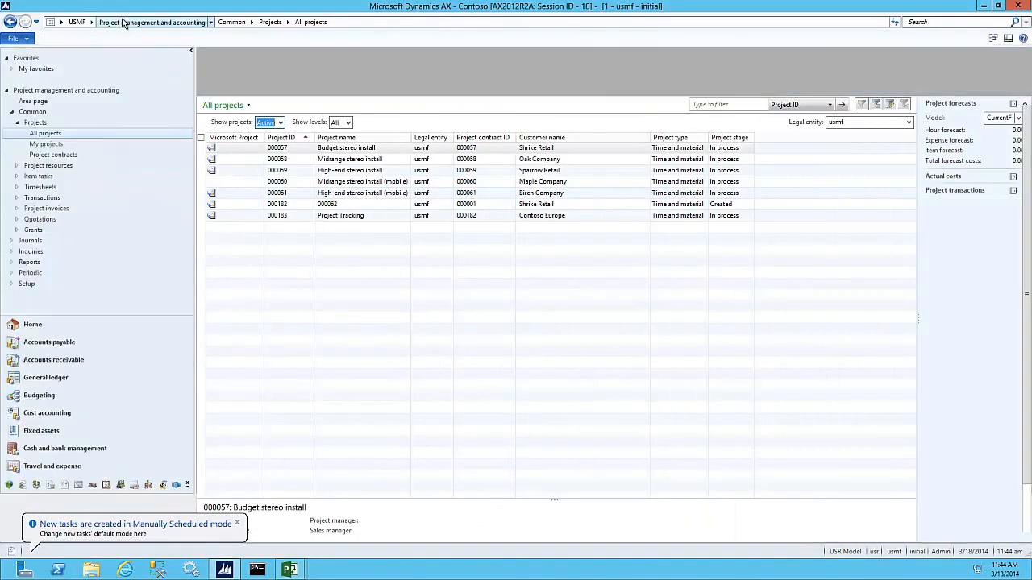
{"action": "left_click", "coordinate": [234, 87]}
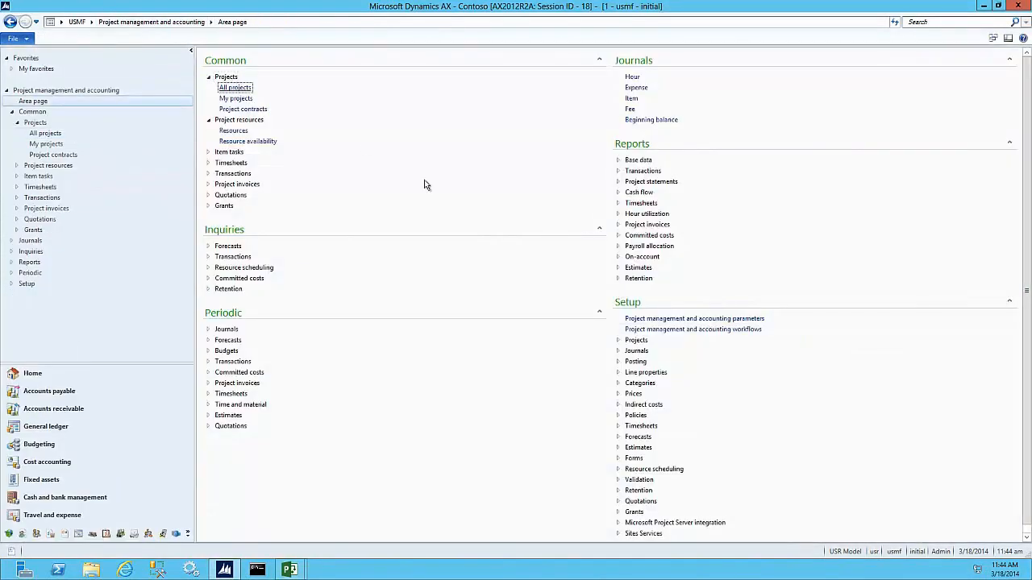
{"action": "left_click", "coordinate": [346, 229]}
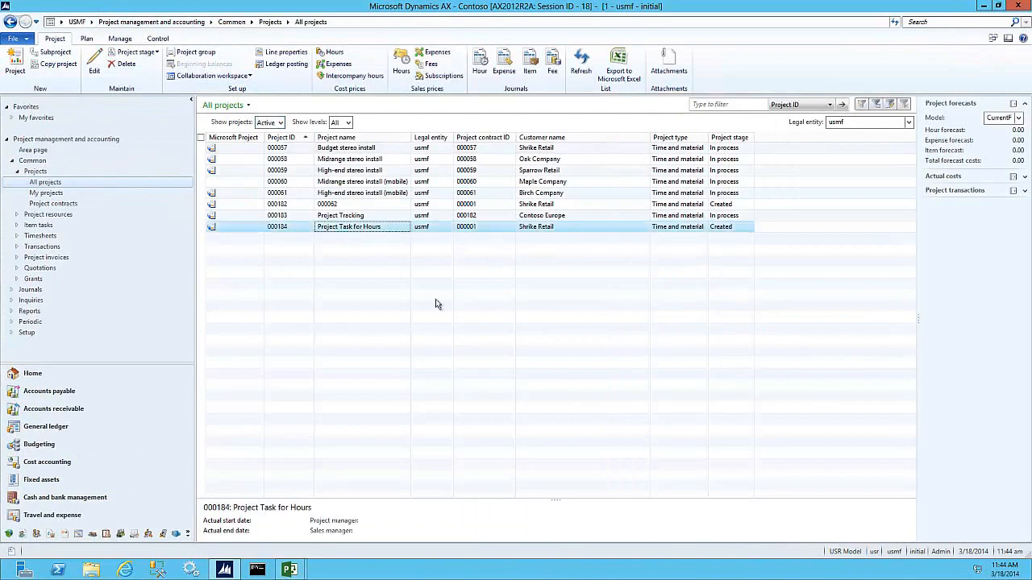
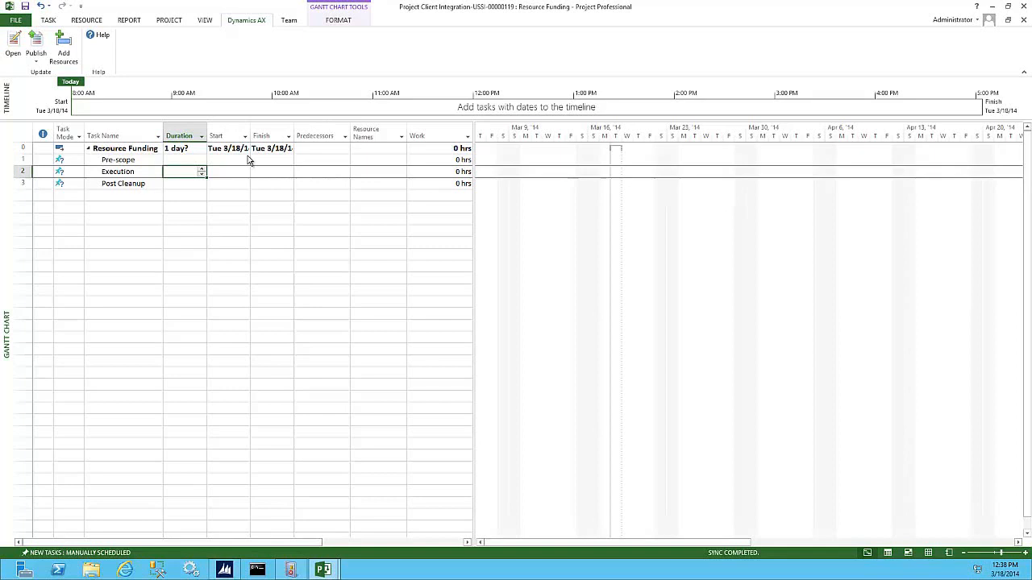
- Set the category of the Pre-scope task in the Resource Funding project to IT Consulting
{"action": "left_click", "coordinate": [138, 165]}
{"action": "left_click", "coordinate": [138, 169]}
{"action": "left_click", "coordinate": [139, 183]}
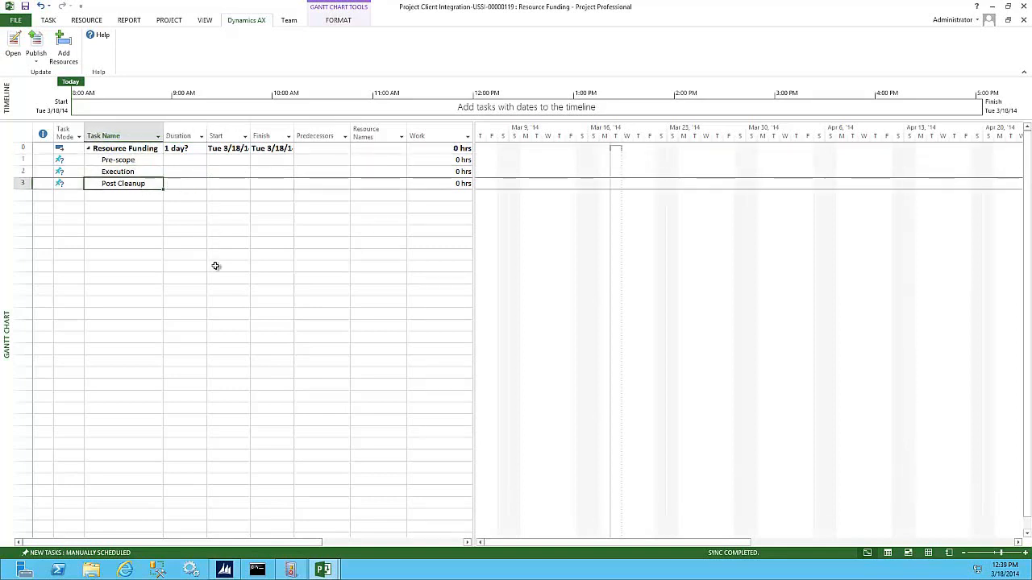
{"action": "left_click", "coordinate": [335, 539]}
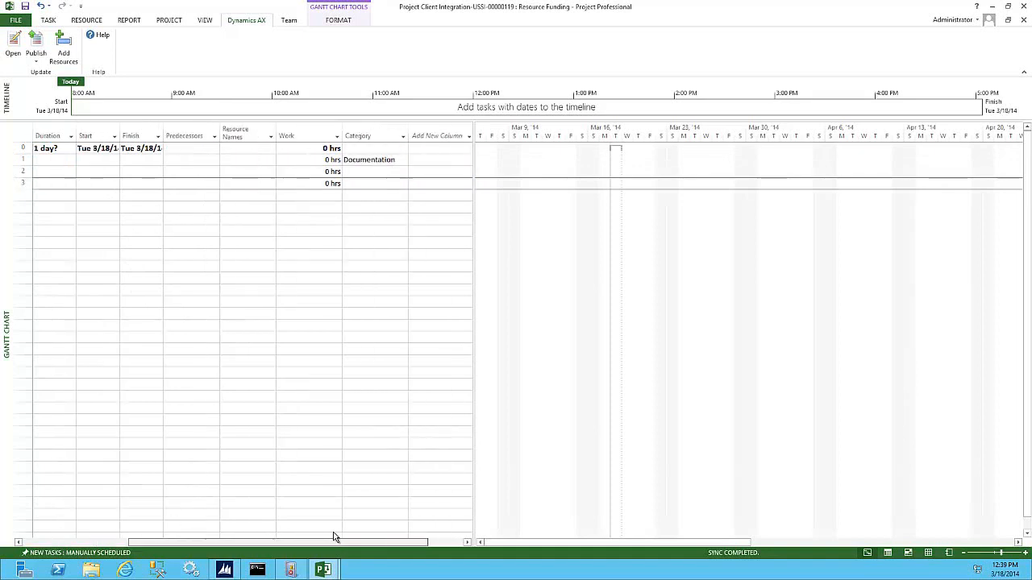
{"action": "left_click", "coordinate": [402, 160]}
{"action": "left_click", "coordinate": [403, 161]}
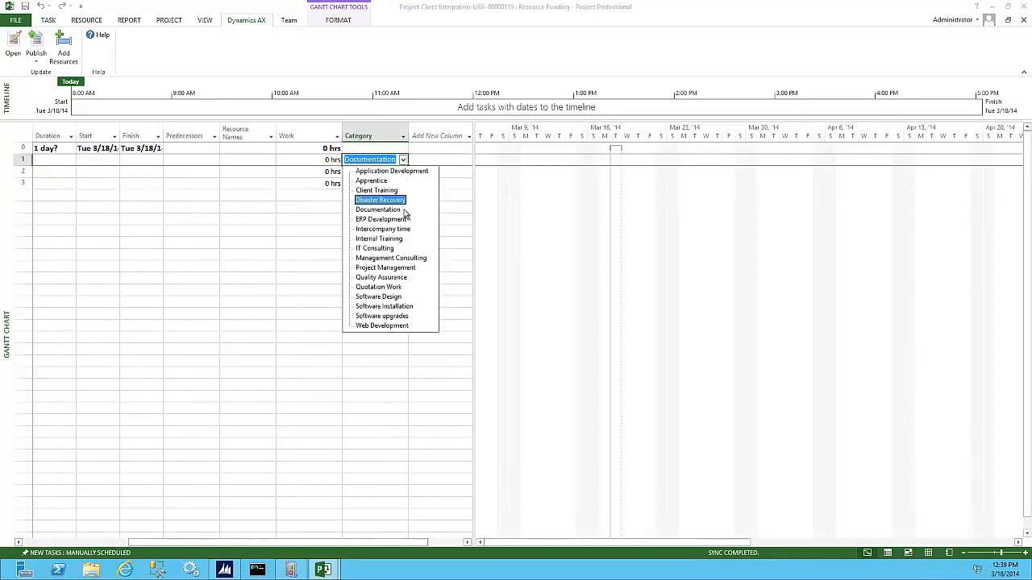
{"action": "left_click", "coordinate": [390, 249]}
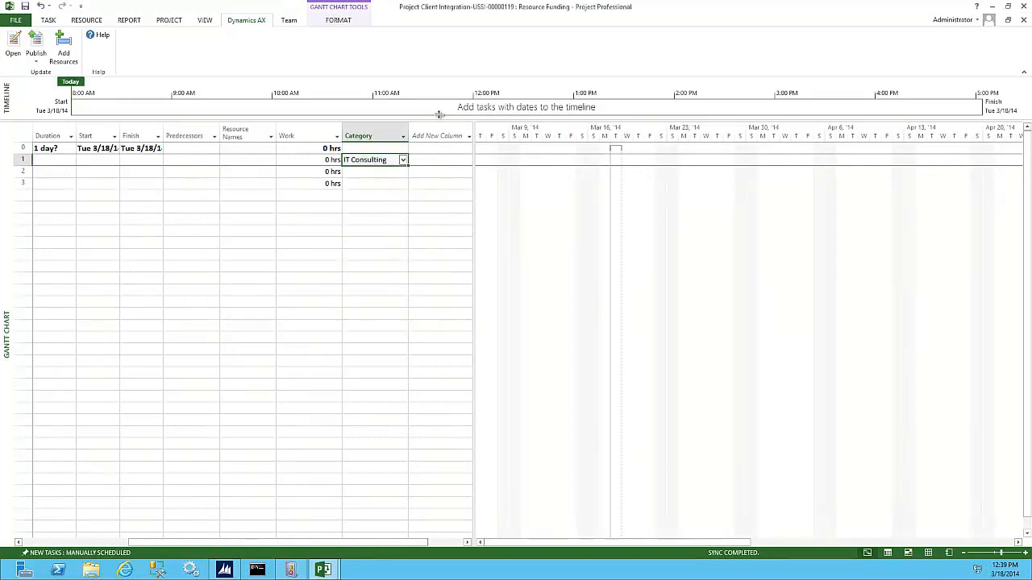
- Set the category of the Execution task to Internal Training and that of Post Cleanup to IT Consulting
{"action": "left_click", "coordinate": [407, 171]}
{"action": "left_click", "coordinate": [404, 172]}
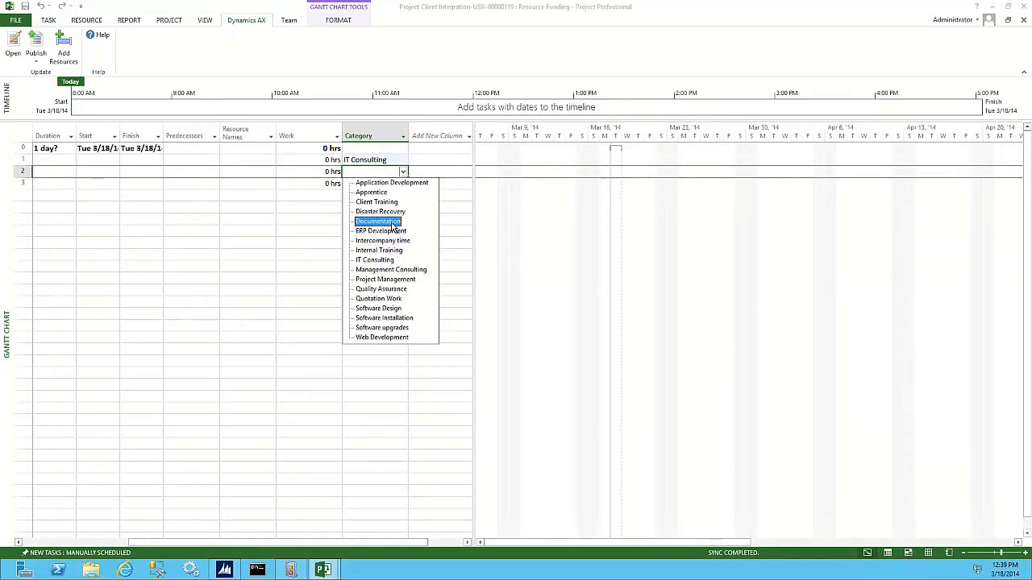
{"action": "left_click", "coordinate": [395, 250]}
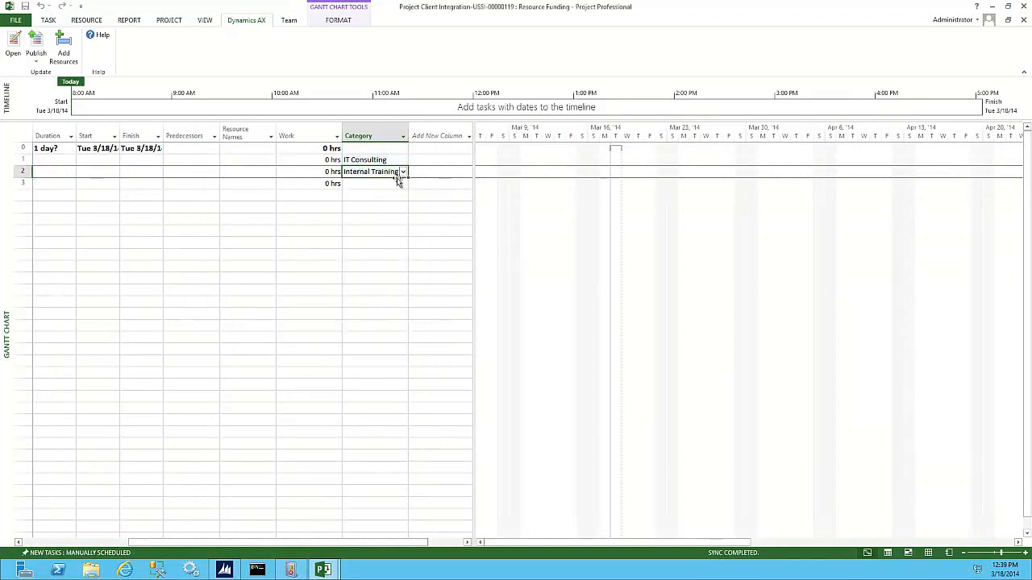
{"action": "left_click", "coordinate": [396, 186]}
{"action": "left_click", "coordinate": [403, 183]}
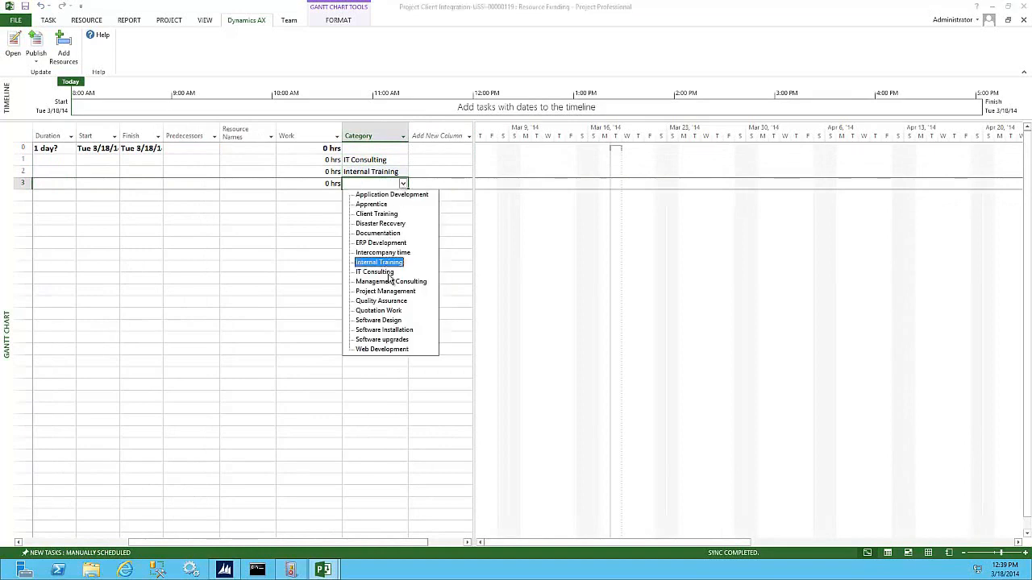
{"action": "left_click", "coordinate": [385, 273]}
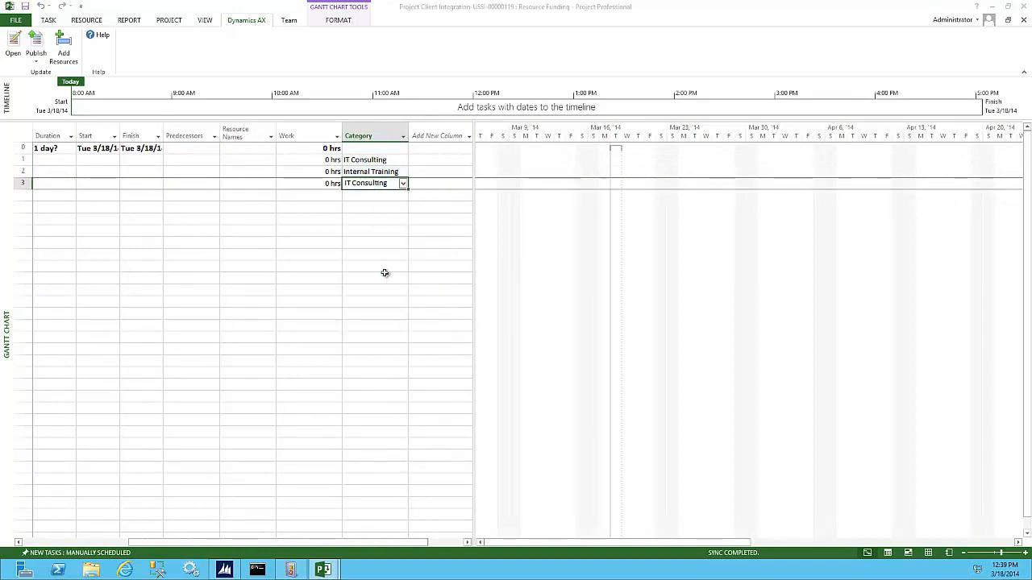
- Start publishing the Resource Funding plan to Dynamics AX as a replacement for an existing project
{"action": "left_click_drag", "start_coordinate": [377, 543], "coordinate": [192, 531]}
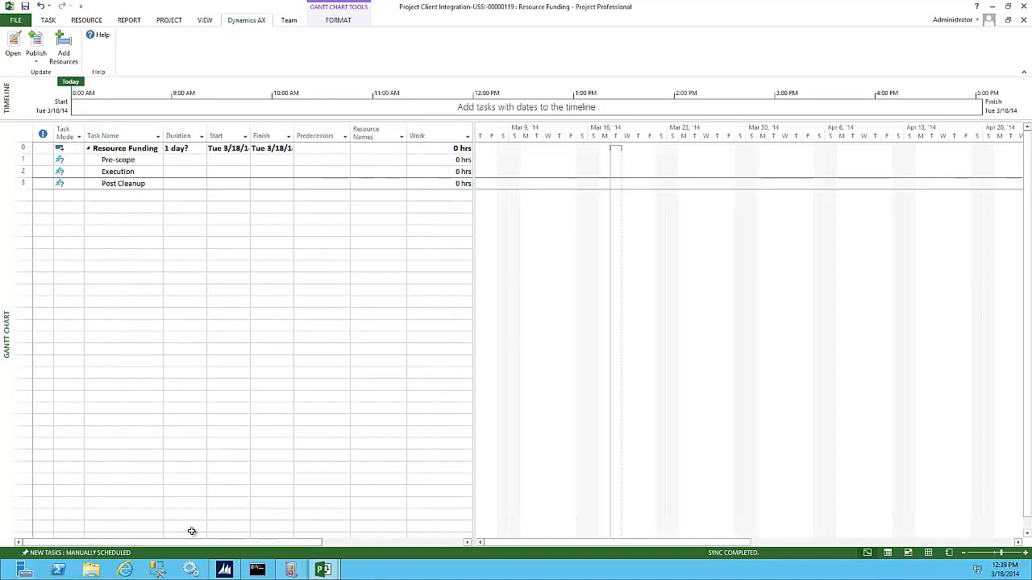
{"action": "left_click", "coordinate": [35, 58]}
{"action": "left_click", "coordinate": [58, 85]}
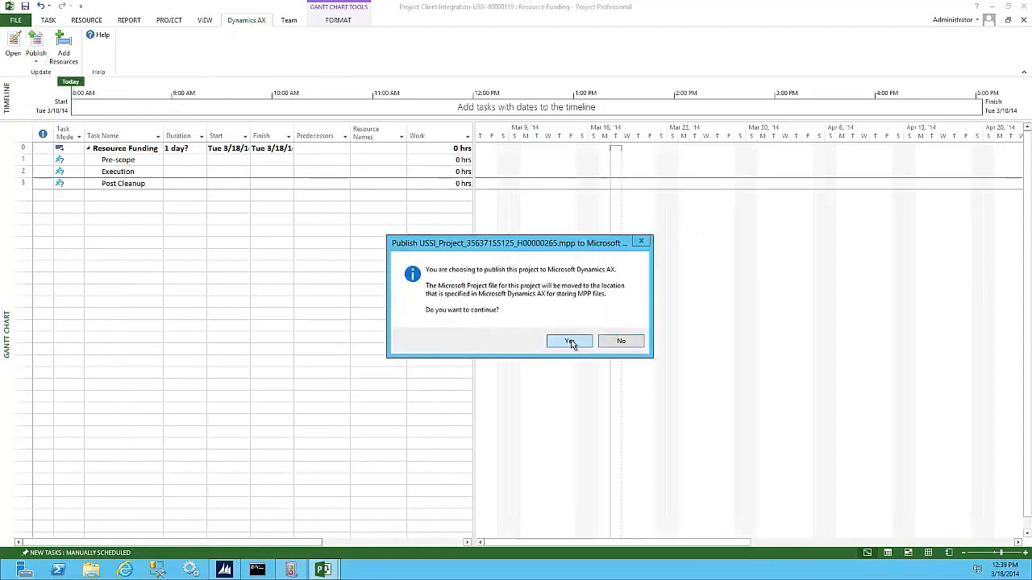
{"action": "left_click", "coordinate": [569, 342]}
{"action": "left_click", "coordinate": [610, 304]}
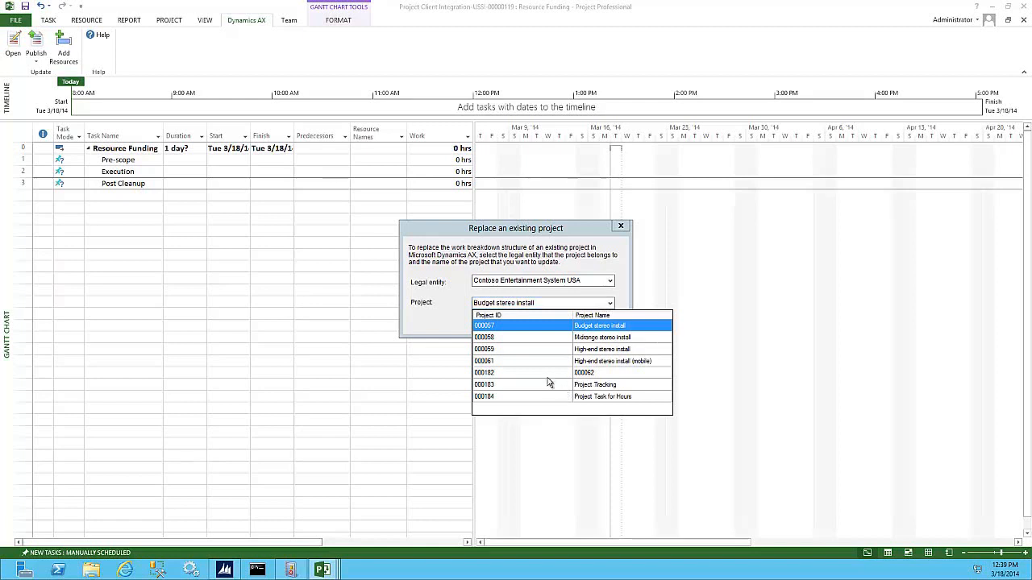
- Select Contoso Consulting USA as the legal entity of the project to replace
{"action": "left_click", "coordinate": [588, 281]}
{"action": "left_click", "coordinate": [610, 283]}
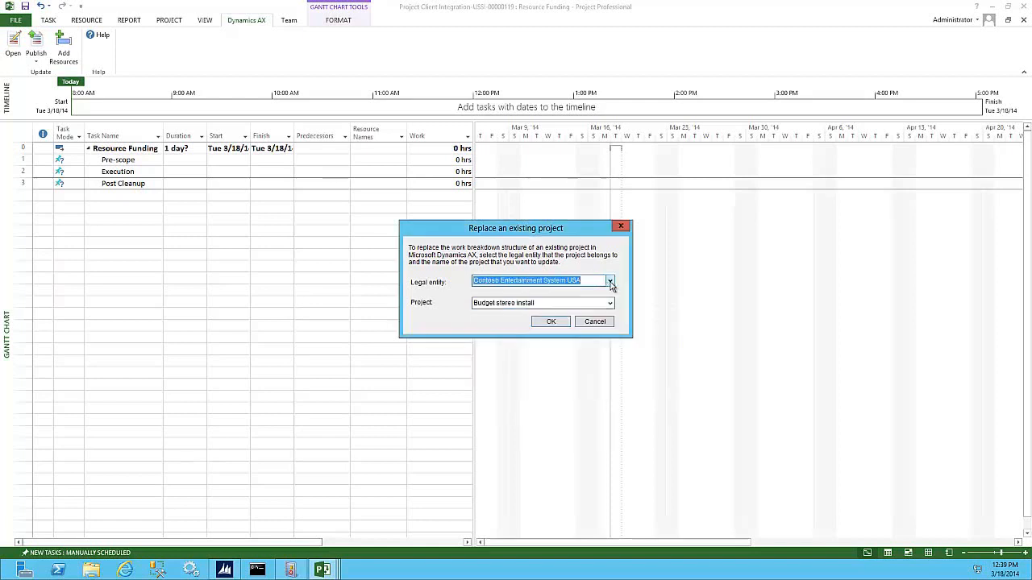
{"action": "left_click", "coordinate": [610, 283]}
{"action": "scroll", "coordinate": [661, 363], "scroll_direction": "down", "scroll_amount": 5}
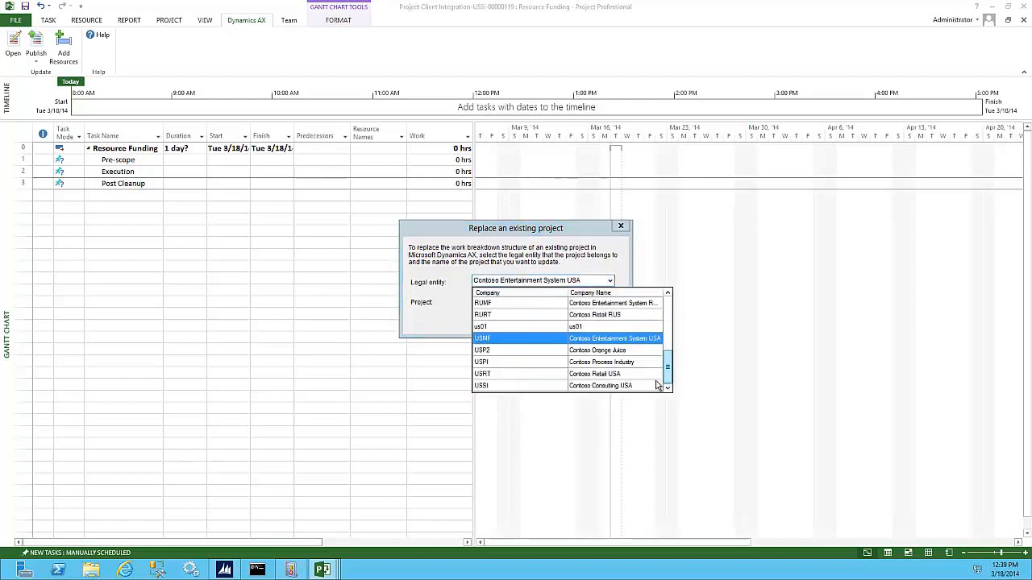
{"action": "left_click", "coordinate": [537, 386]}
- Choose Resource Funding as the project to replace and confirm replacing its work breakdown structure
{"action": "left_click", "coordinate": [610, 303]}
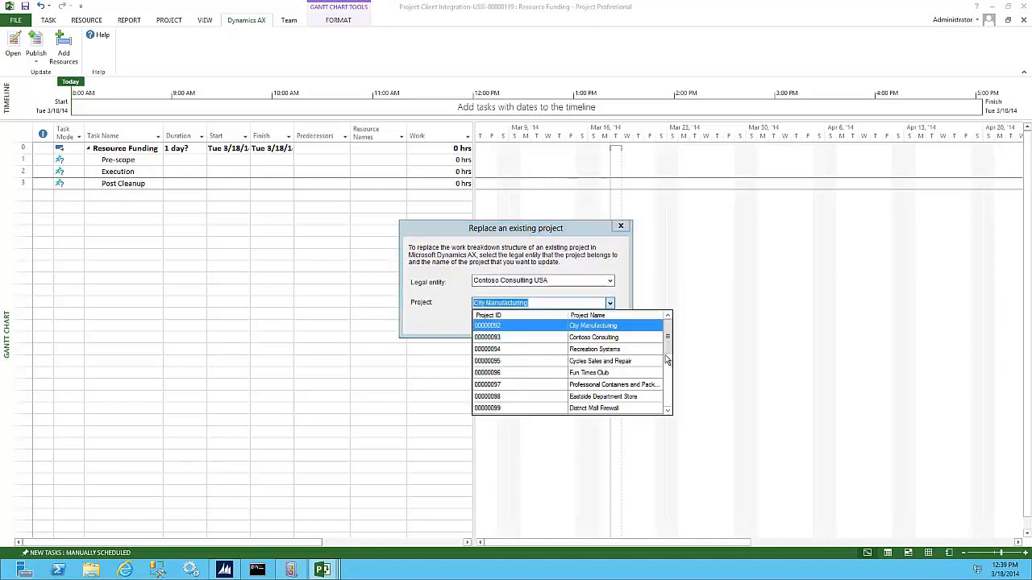
{"action": "left_click", "coordinate": [668, 403]}
{"action": "left_click", "coordinate": [668, 402]}
{"action": "left_click", "coordinate": [620, 408]}
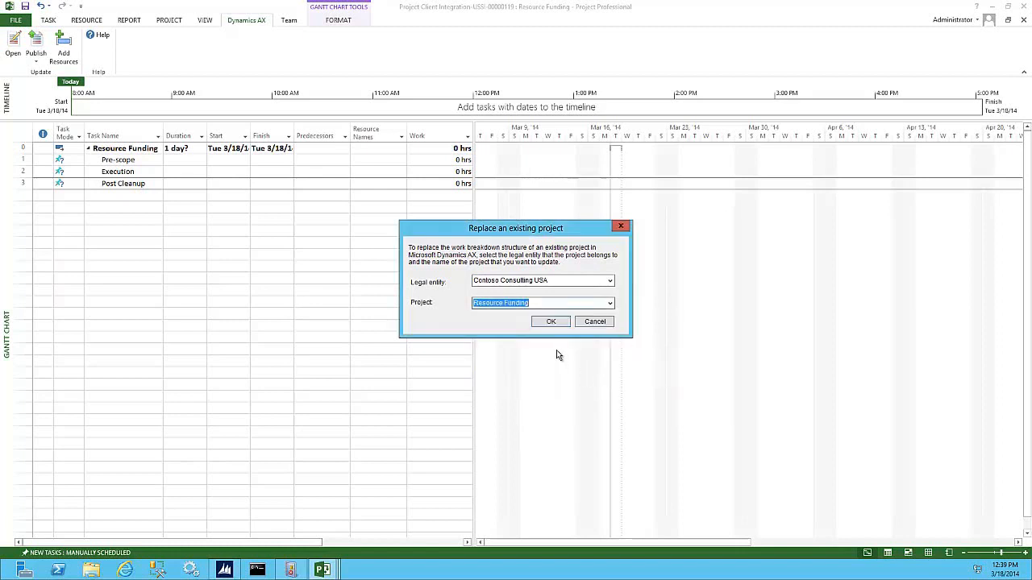
{"action": "left_click", "coordinate": [551, 320]}
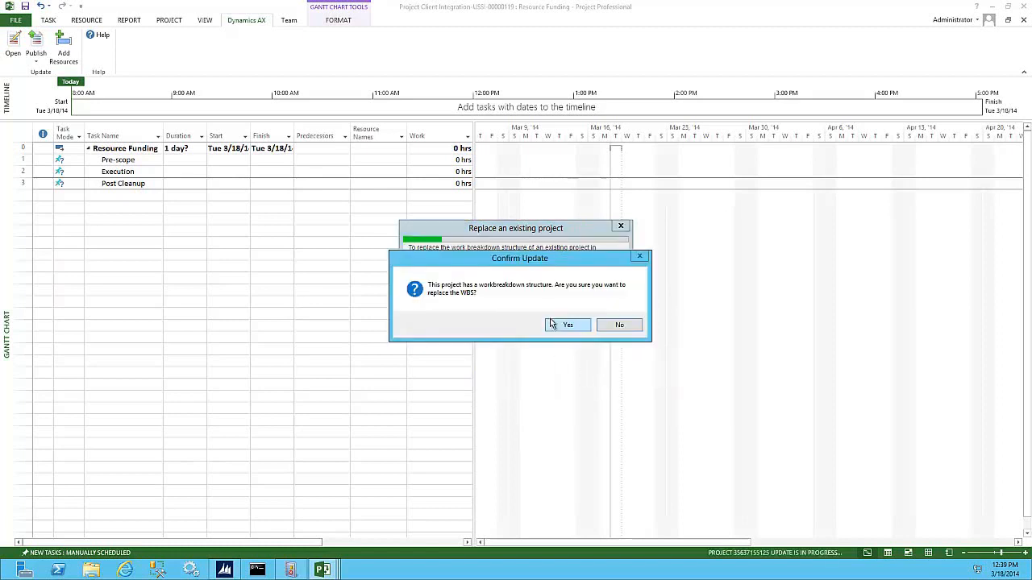
{"action": "left_click", "coordinate": [562, 324]}
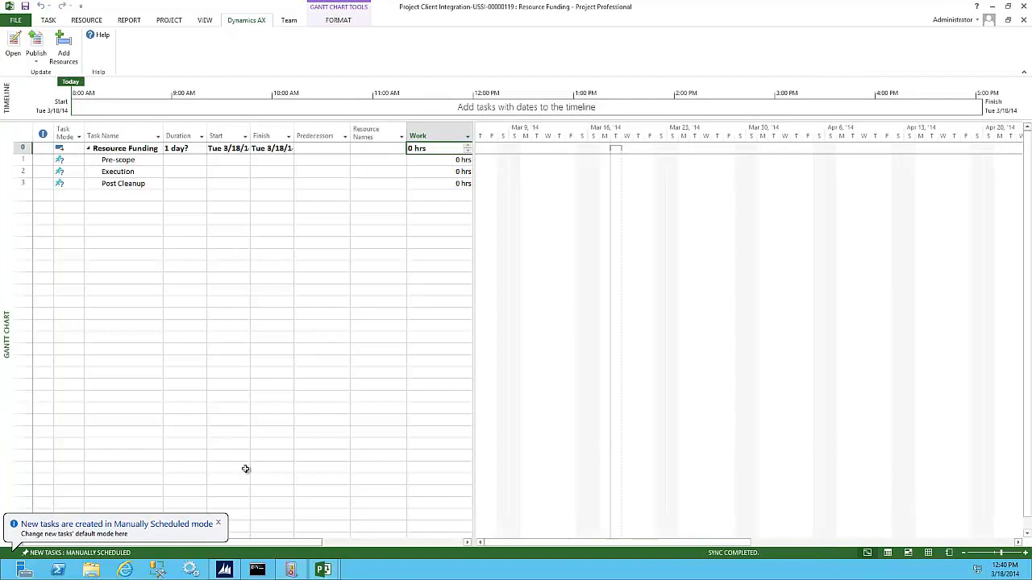
- Switch to Dynamics AX and open the Resource Funding project from the all projects list
{"action": "left_click", "coordinate": [226, 570]}
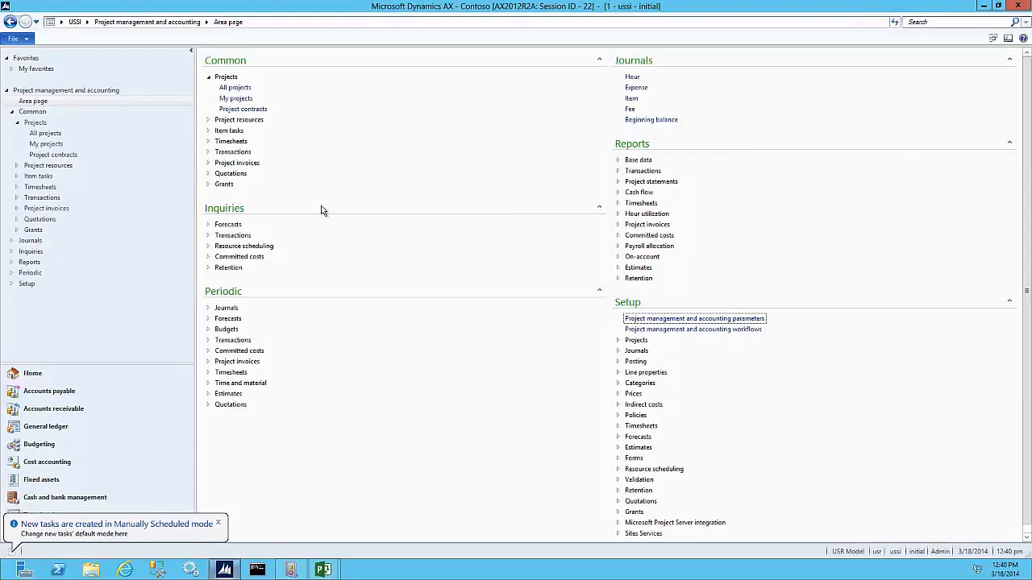
{"action": "left_click", "coordinate": [245, 88]}
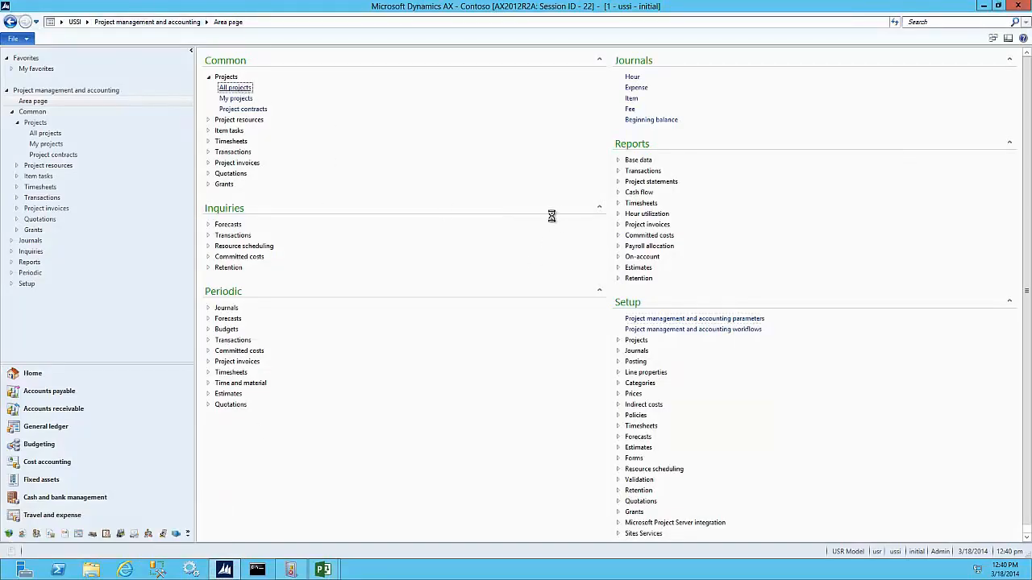
{"action": "left_click", "coordinate": [355, 364]}
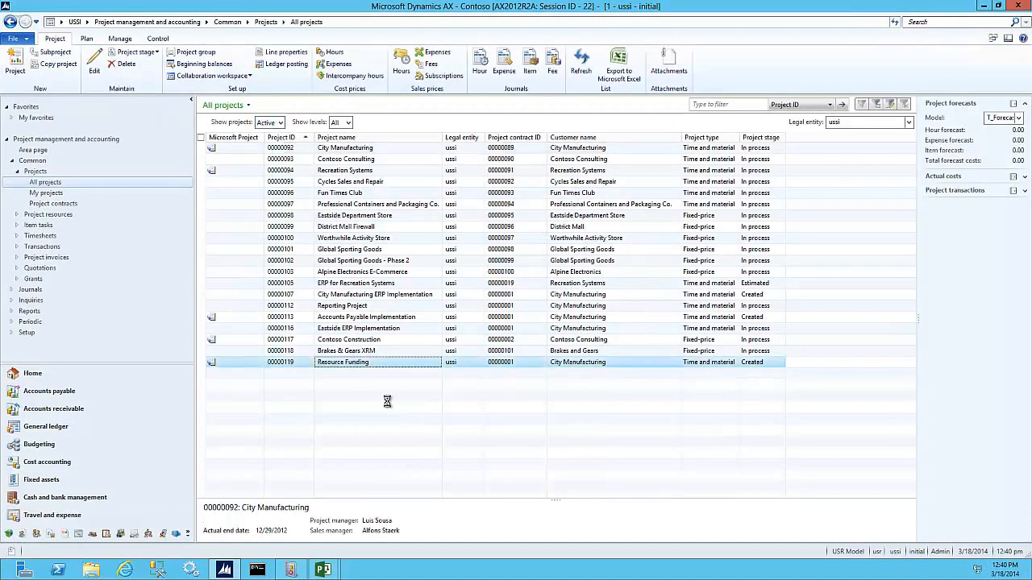
{"action": "left_click", "coordinate": [286, 120]}
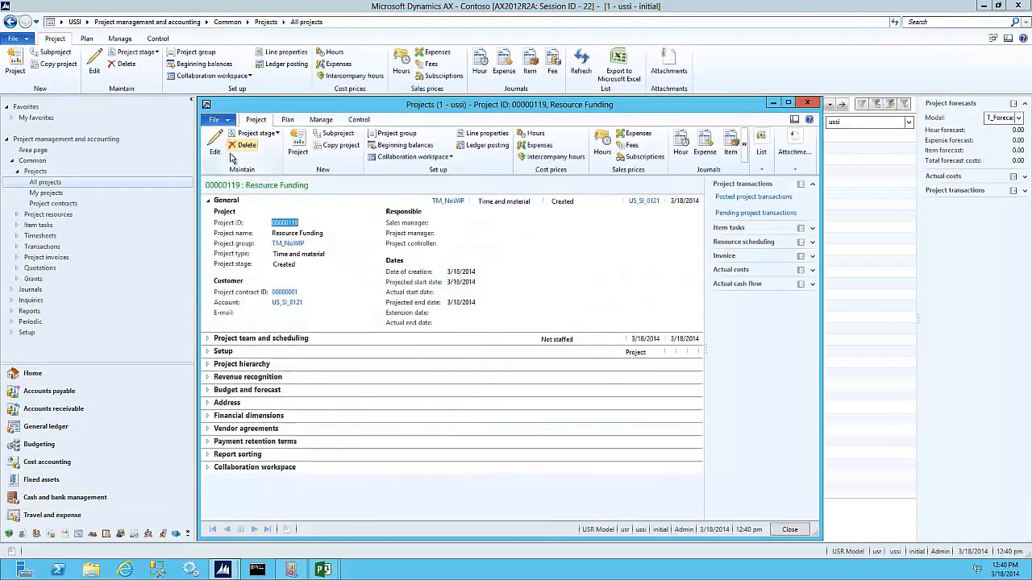
{"action": "left_click", "coordinate": [231, 154]}
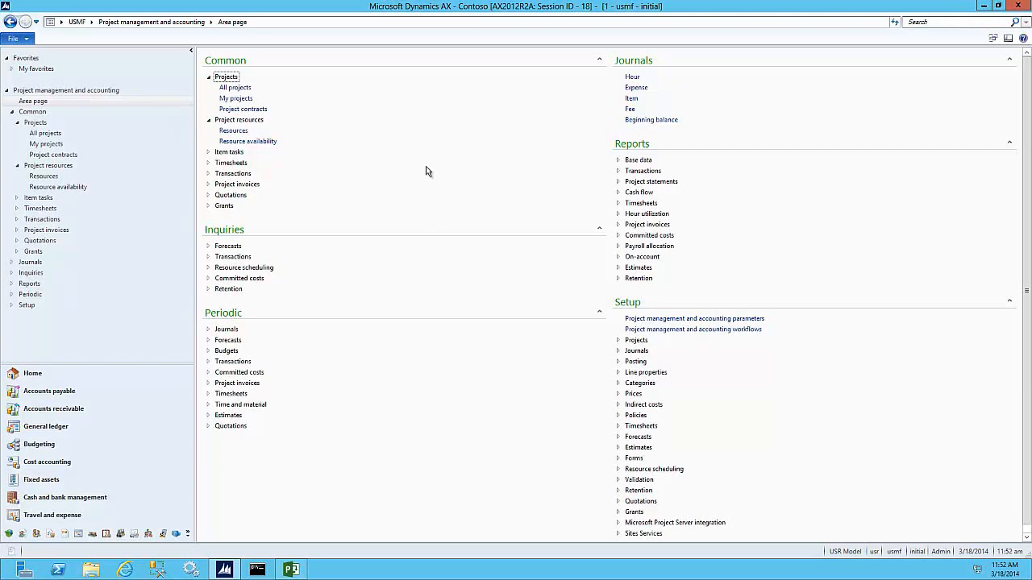
- View the project resources list in Dynamics AX, and switch to Microsoft Project to check the resources available for Task 1
{"action": "left_click", "coordinate": [240, 132]}
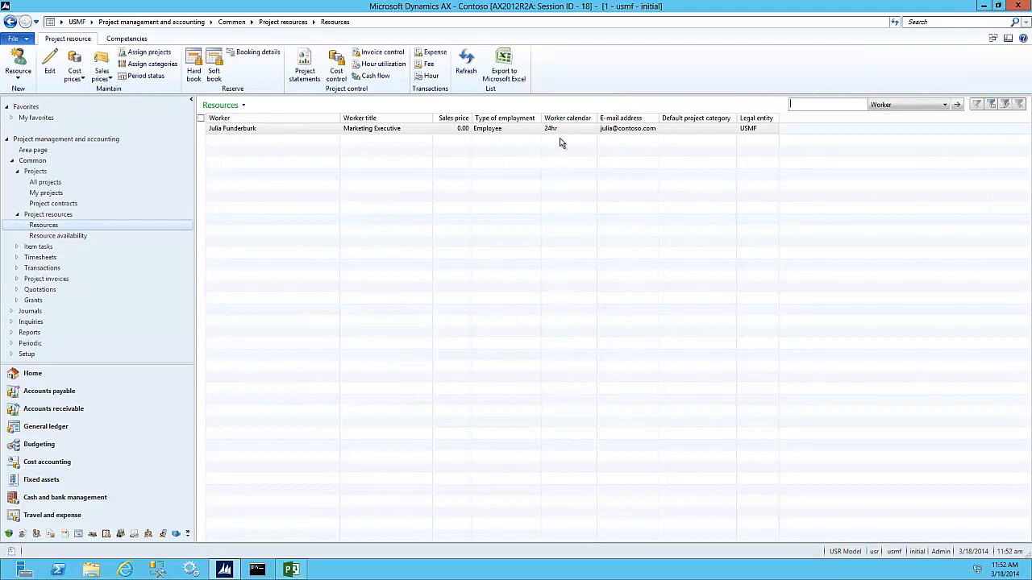
{"action": "left_click", "coordinate": [299, 571]}
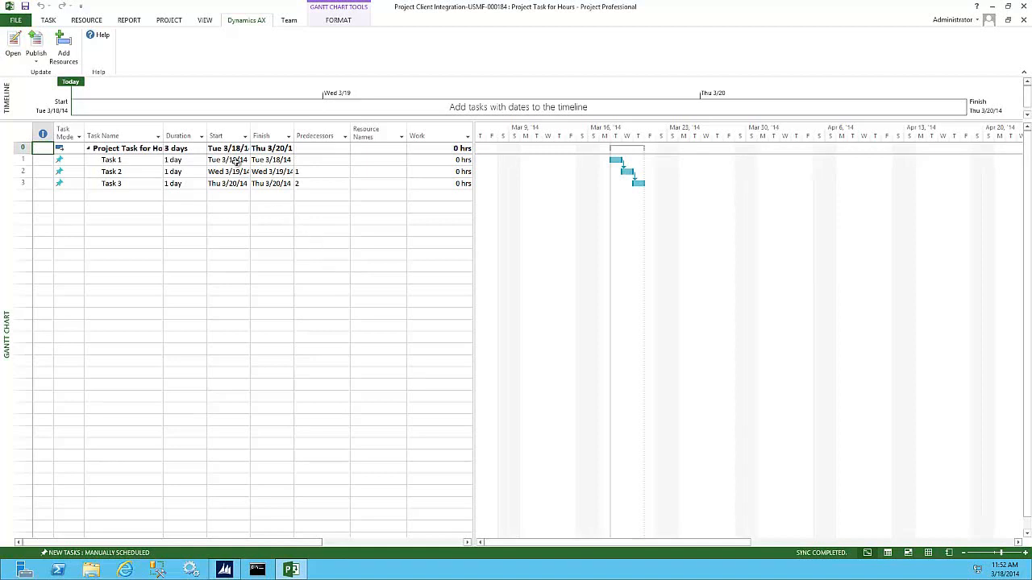
{"action": "left_click", "coordinate": [395, 161]}
{"action": "left_click", "coordinate": [401, 161]}
{"action": "left_click", "coordinate": [402, 162]}
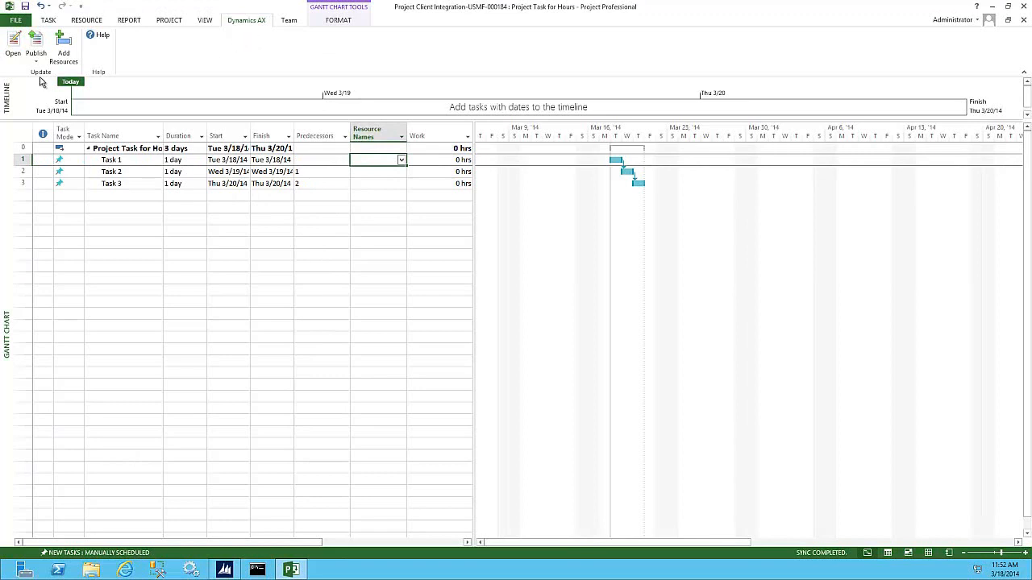
- Add the USMF worker from Dynamics AX to the plan's resources
{"action": "left_click", "coordinate": [63, 55]}
{"action": "left_click", "coordinate": [385, 206]}
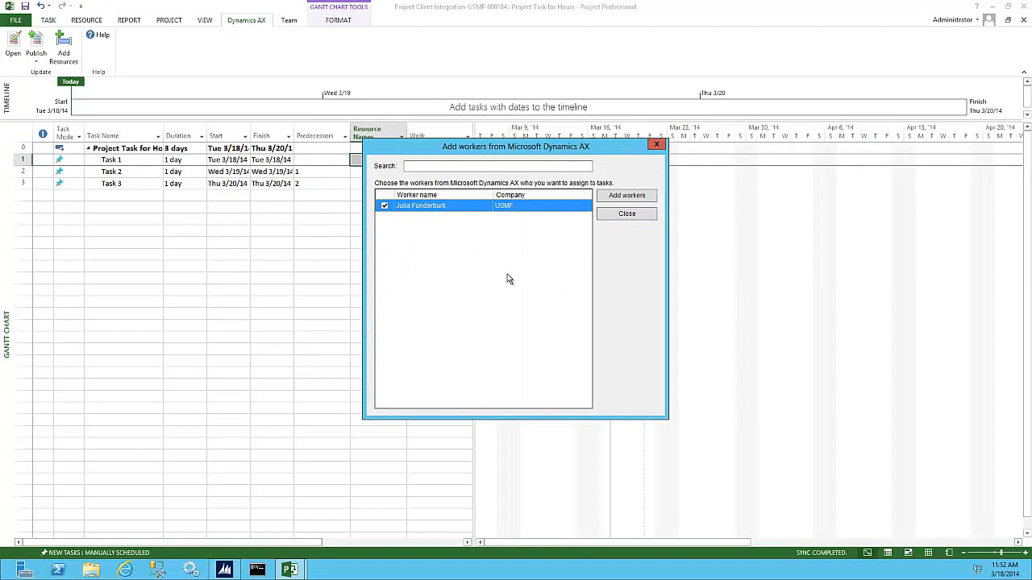
{"action": "left_click", "coordinate": [622, 199]}
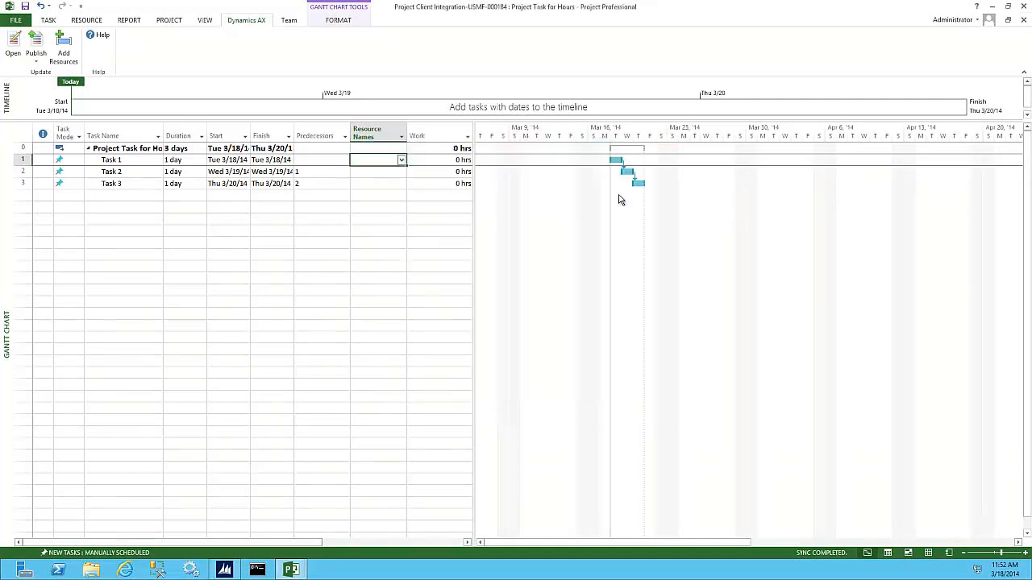
- Assign the added USMF worker as the resource for Task 1, Task 2 and Task 3
{"action": "left_click", "coordinate": [401, 160]}
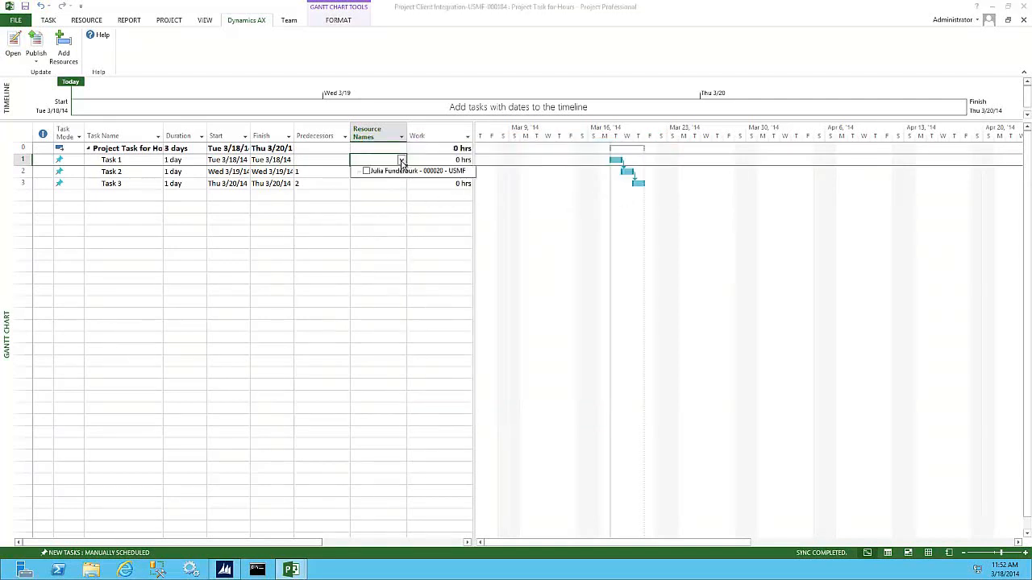
{"action": "left_click", "coordinate": [367, 171]}
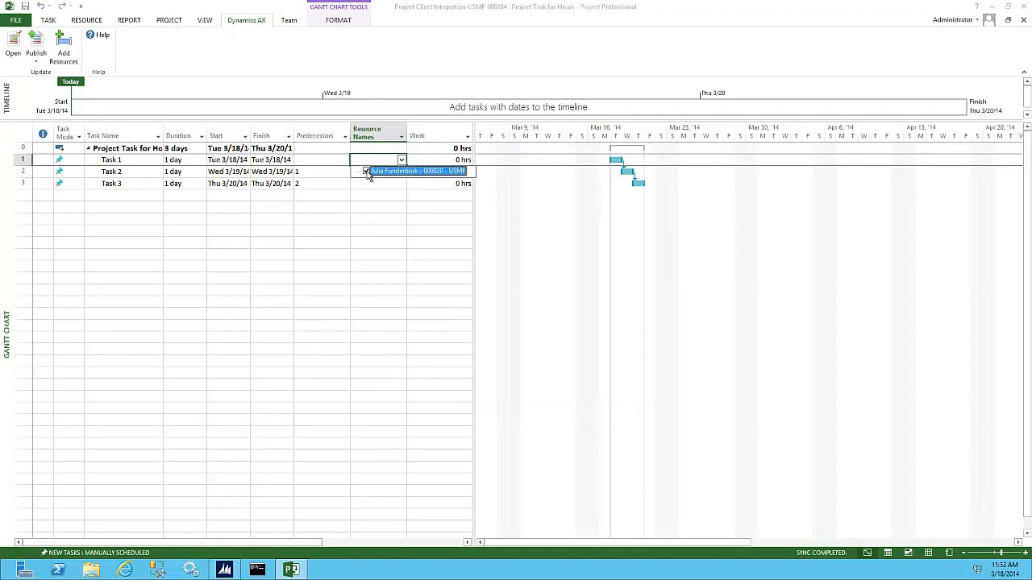
{"action": "left_click", "coordinate": [402, 161]}
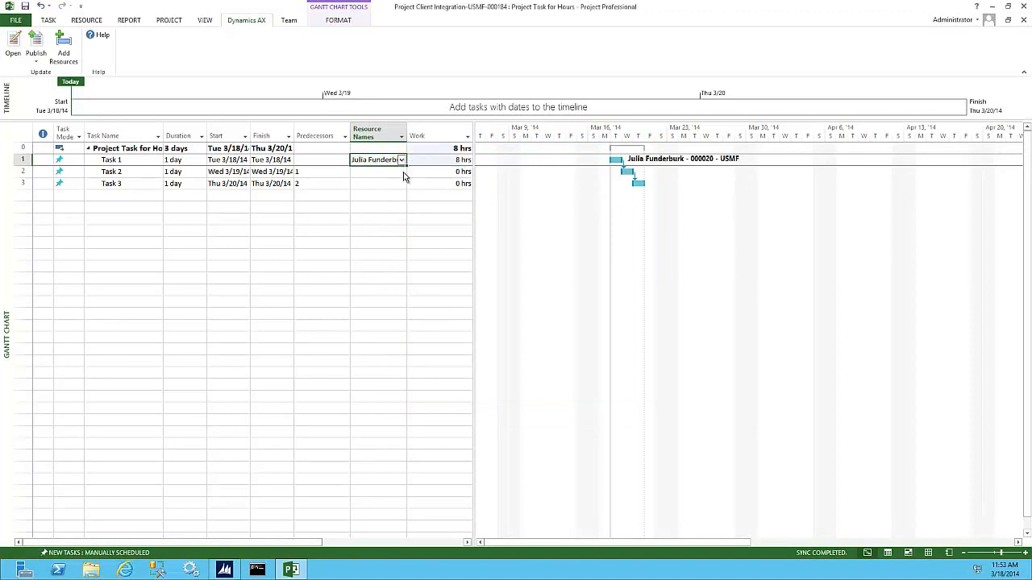
{"action": "left_click", "coordinate": [400, 174]}
{"action": "left_click", "coordinate": [366, 183]}
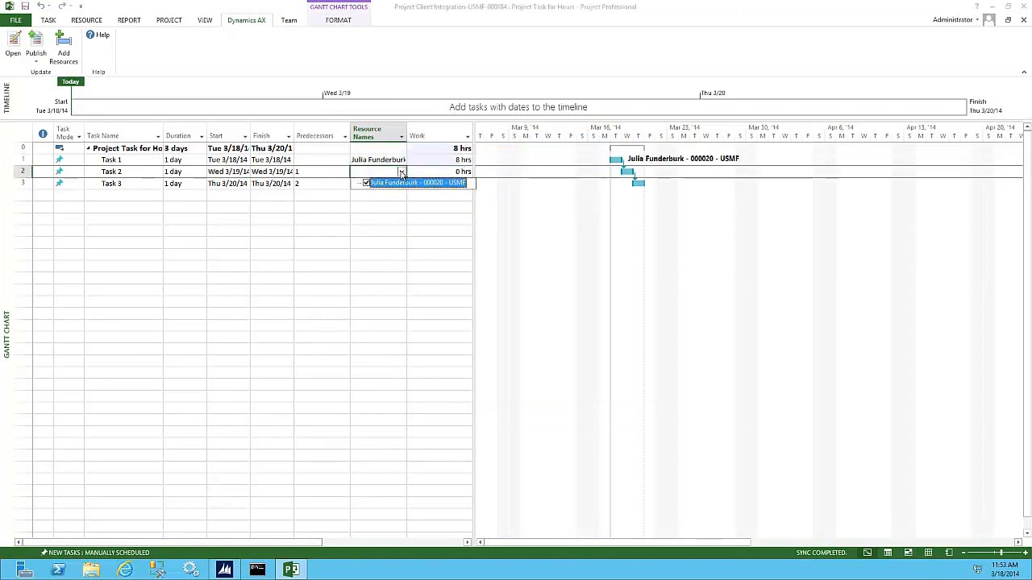
{"action": "left_click", "coordinate": [401, 173]}
{"action": "left_click", "coordinate": [399, 184]}
{"action": "left_click", "coordinate": [400, 184]}
{"action": "left_click", "coordinate": [367, 195]}
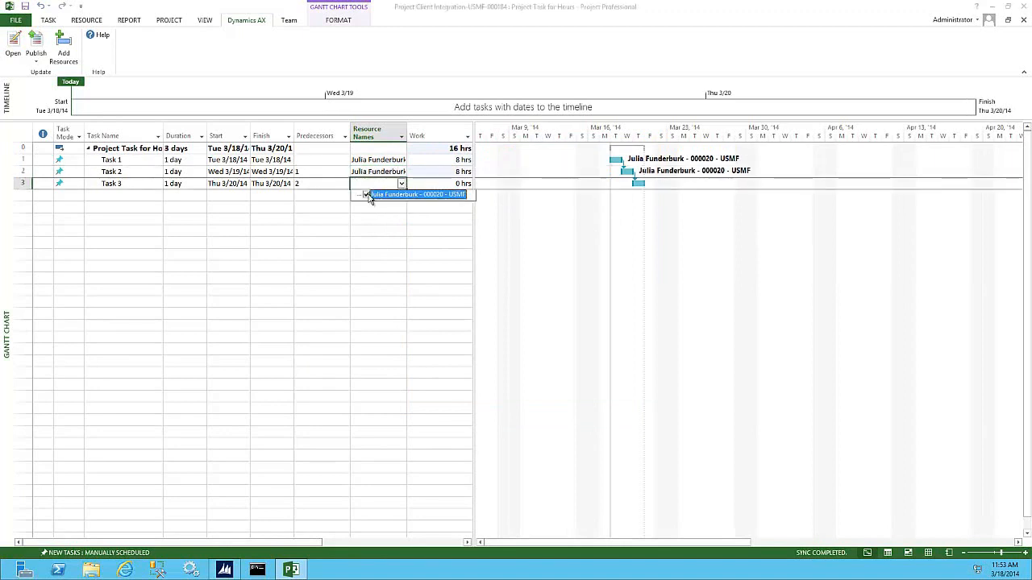
{"action": "left_click", "coordinate": [400, 184]}
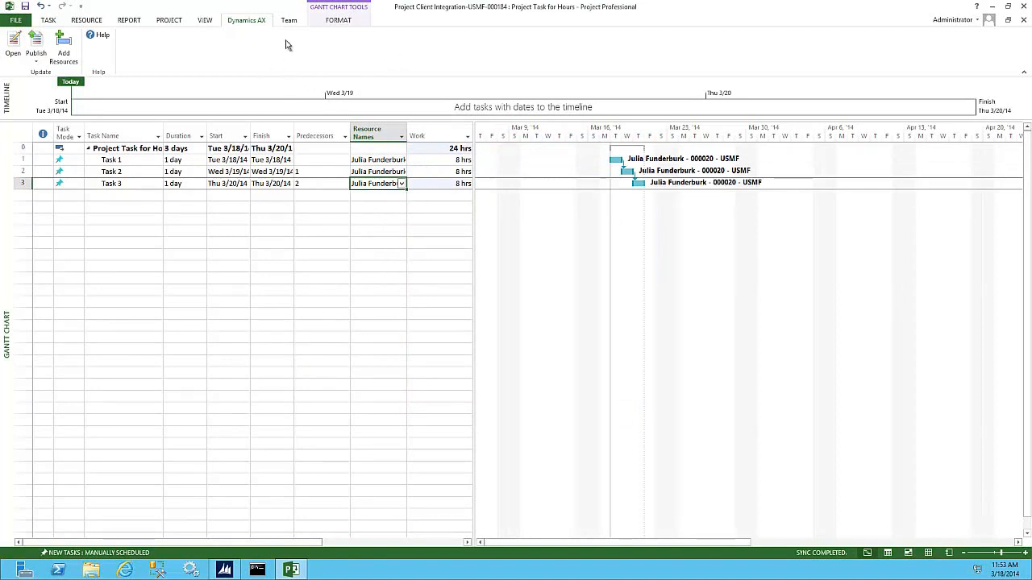
- Publish the plan to Dynamics AX as a replacement for the Budget stereo install project, confirming the work breakdown structure replacement
{"action": "left_click", "coordinate": [36, 58]}
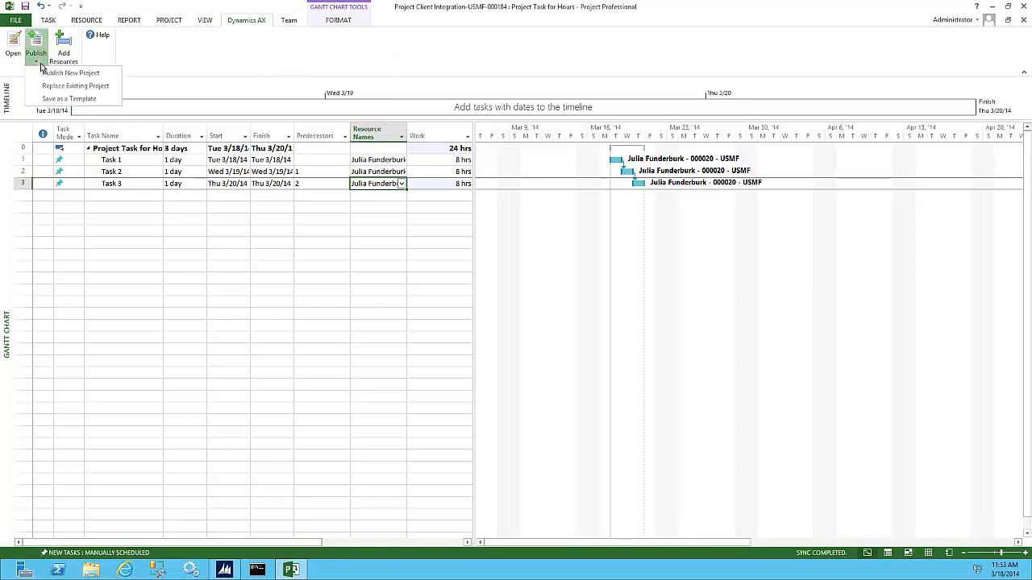
{"action": "left_click", "coordinate": [53, 86]}
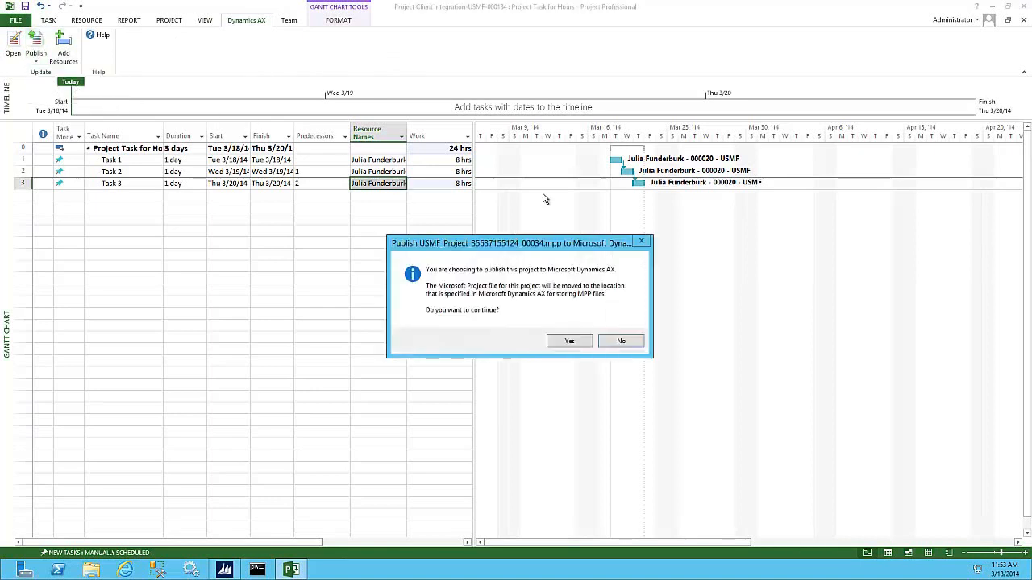
{"action": "left_click", "coordinate": [570, 342]}
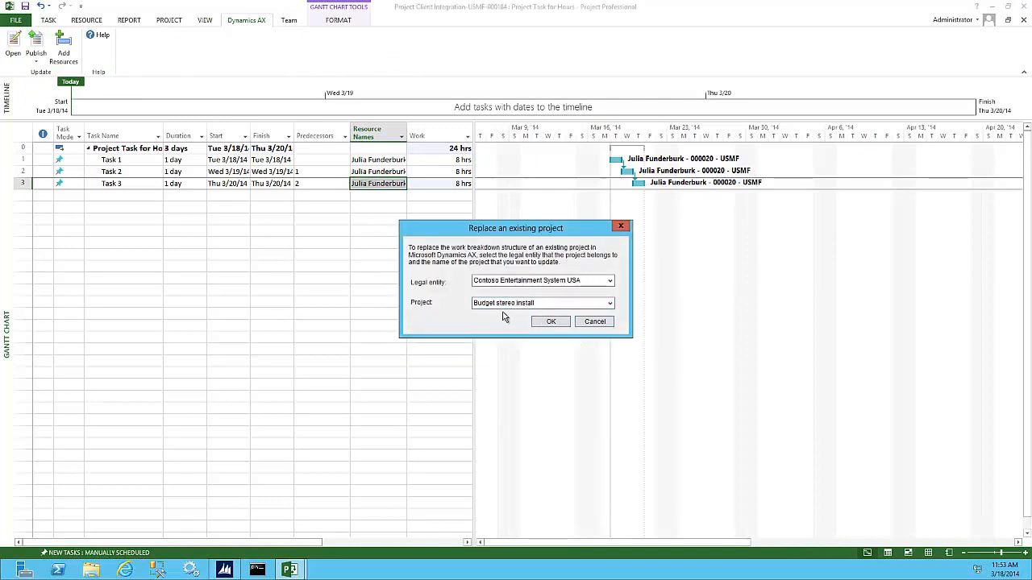
{"action": "left_click", "coordinate": [551, 322]}
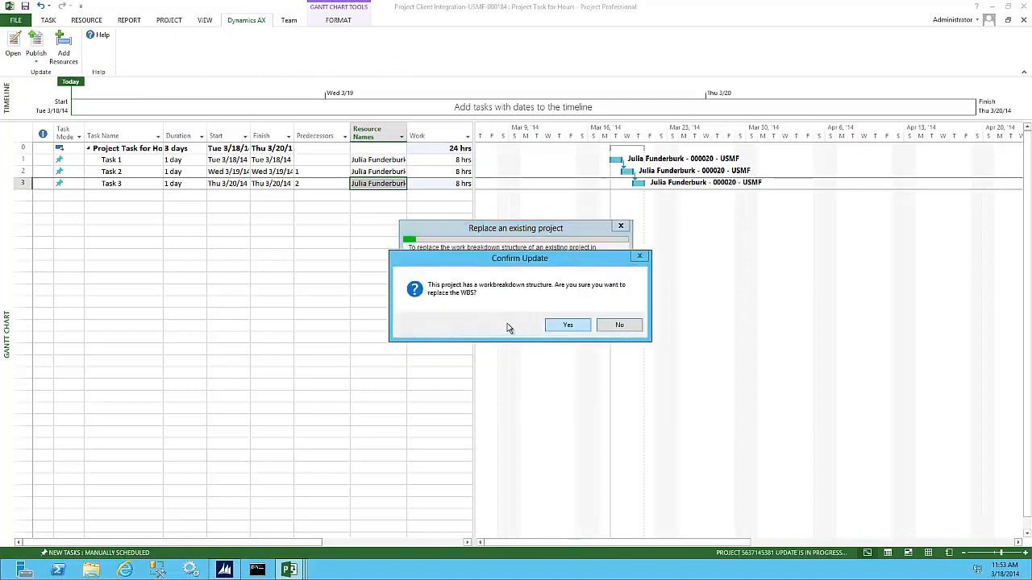
{"action": "left_click", "coordinate": [562, 324]}
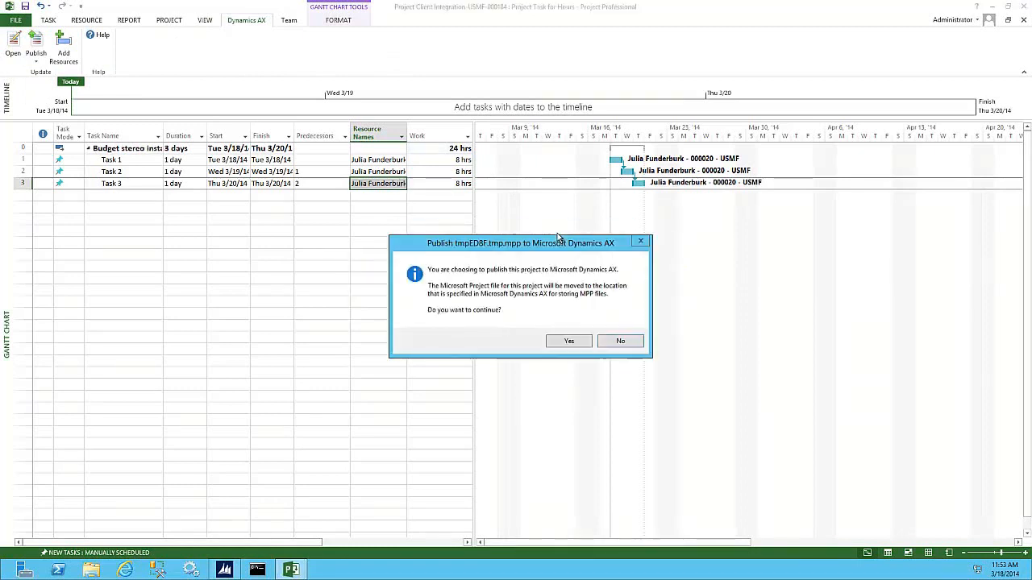
{"action": "left_click", "coordinate": [569, 341]}
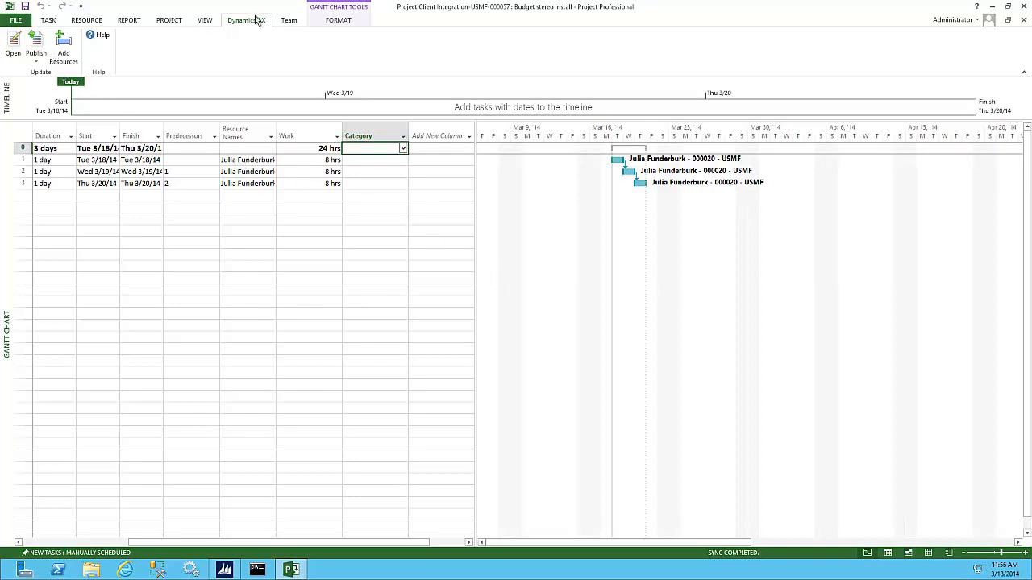
- Publish the plan to Dynamics AX as a replacement for Project Task for Hours, confirming the work breakdown structure replacement
{"action": "left_click", "coordinate": [37, 62]}
{"action": "left_click", "coordinate": [53, 87]}
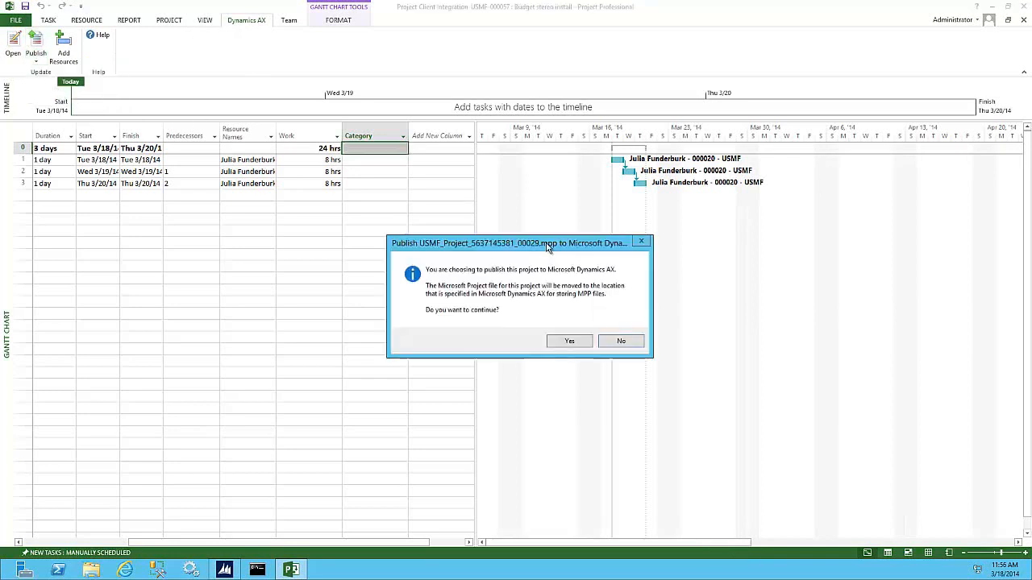
{"action": "left_click", "coordinate": [578, 344]}
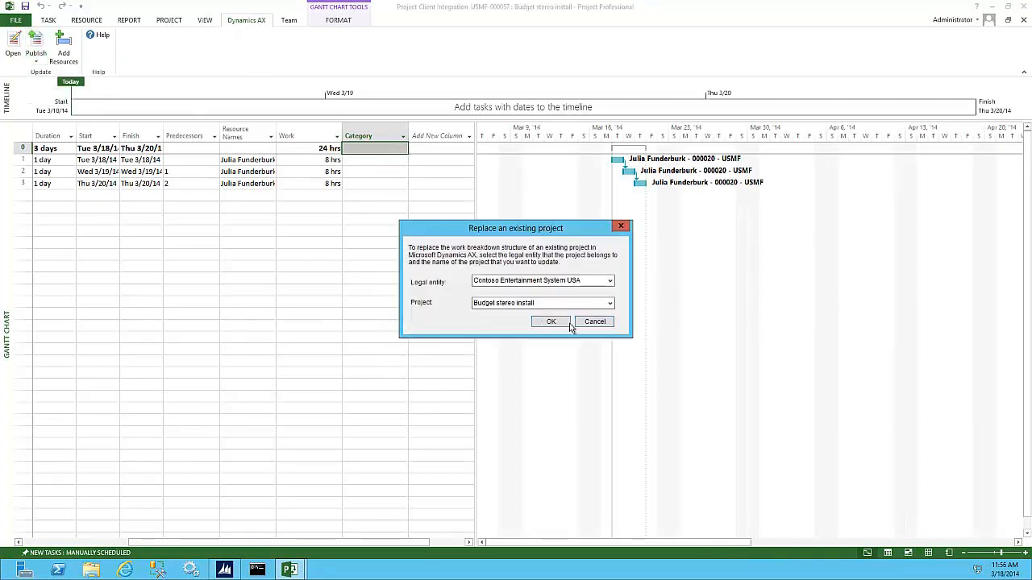
{"action": "left_click", "coordinate": [609, 303]}
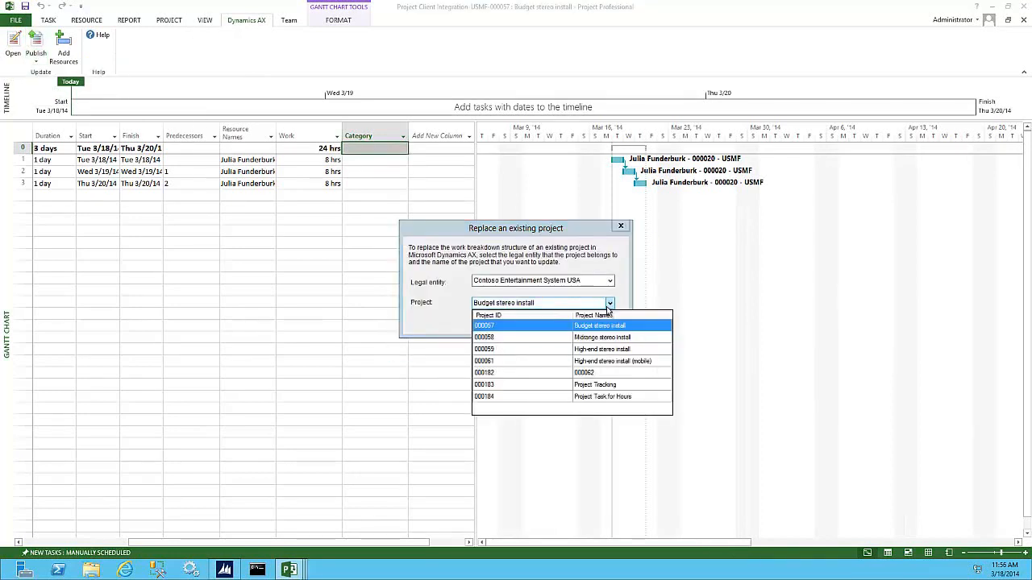
{"action": "left_click", "coordinate": [565, 398]}
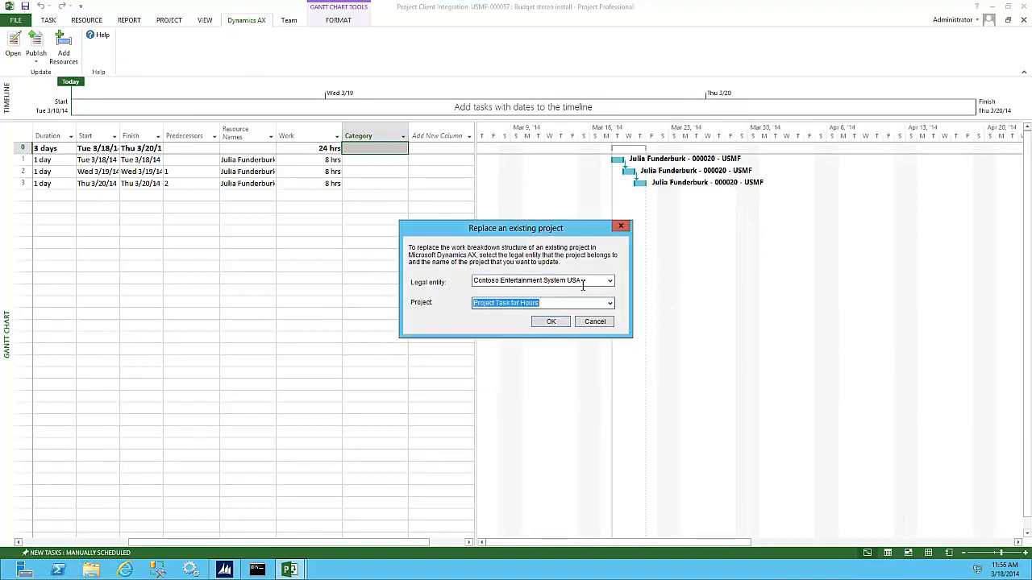
{"action": "left_click", "coordinate": [557, 324]}
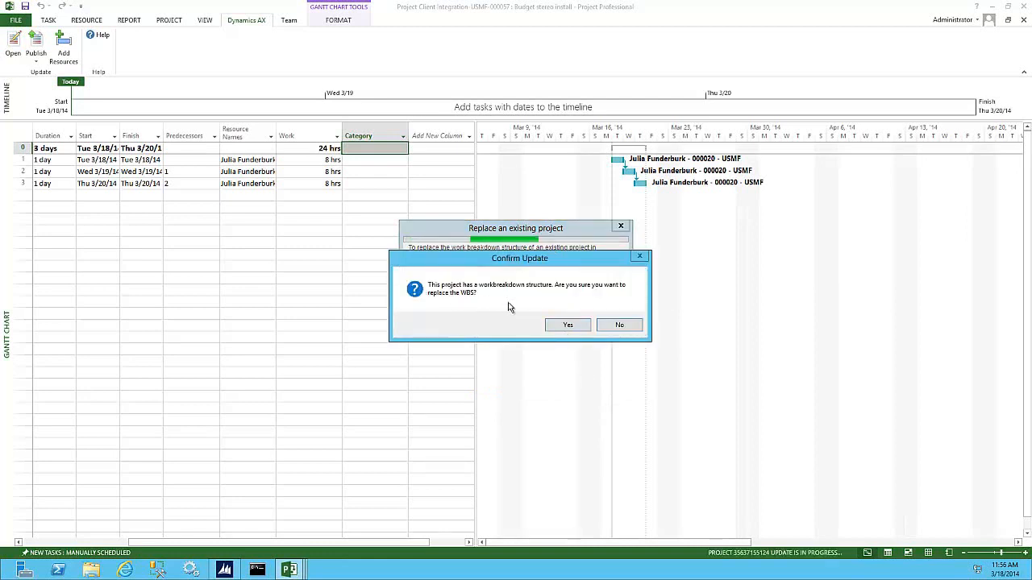
{"action": "left_click", "coordinate": [569, 326]}
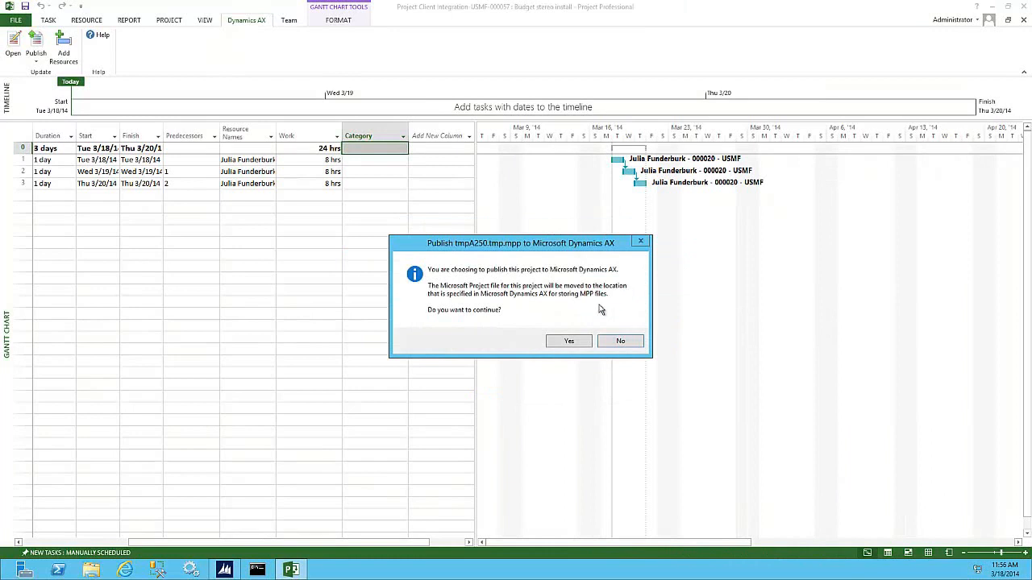
{"action": "left_click", "coordinate": [569, 341]}
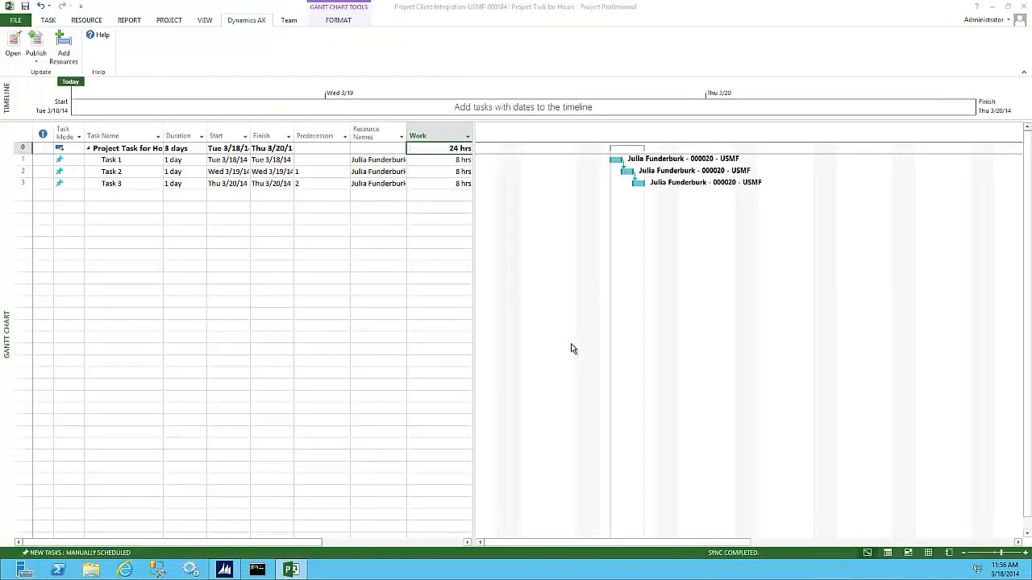
- Switch to Dynamics AX and select the Project Task for Hours project in the list of all projects
{"action": "left_click", "coordinate": [224, 570]}
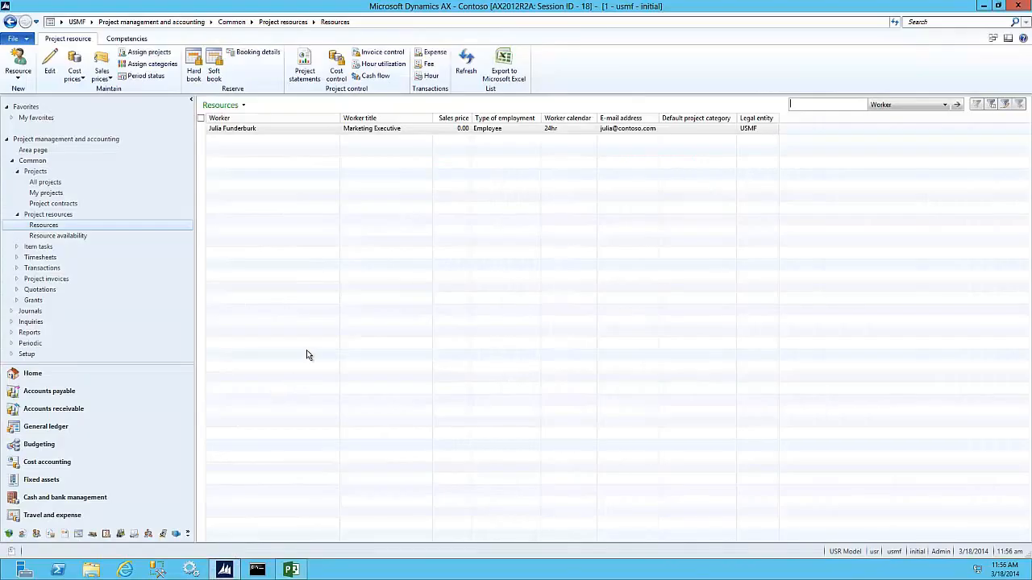
{"action": "left_click", "coordinate": [158, 22]}
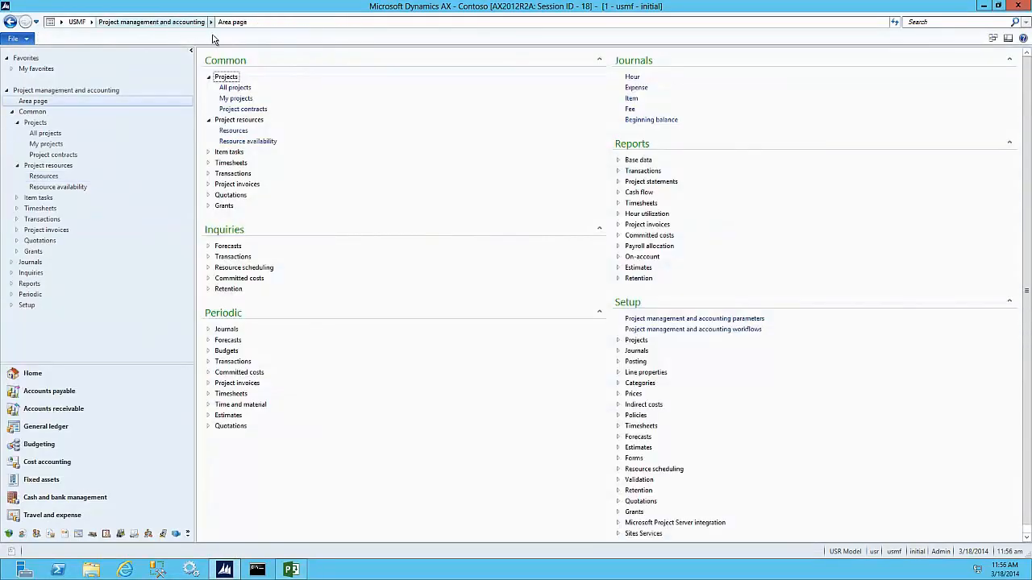
{"action": "left_click", "coordinate": [235, 87]}
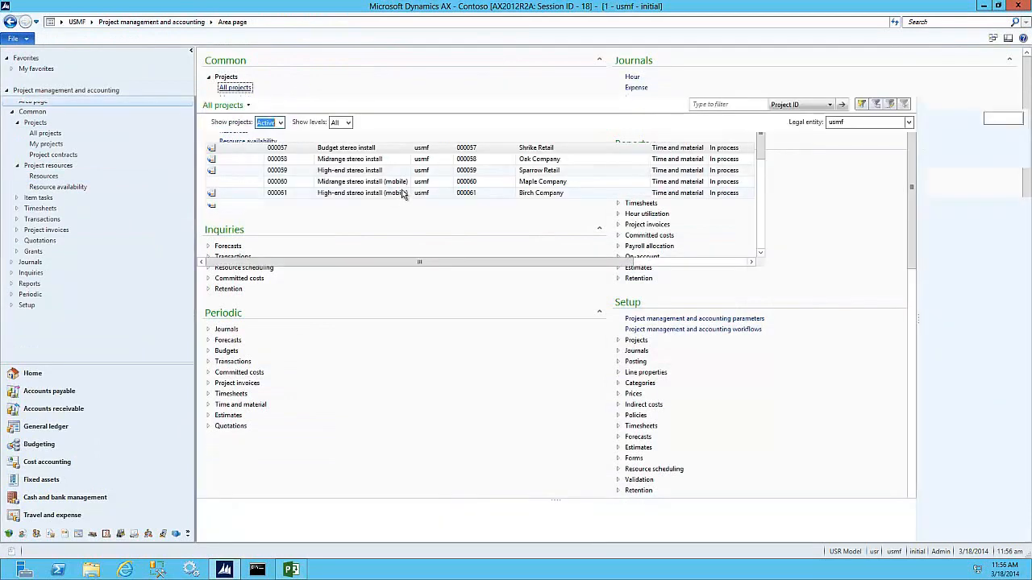
{"action": "left_click", "coordinate": [296, 229]}
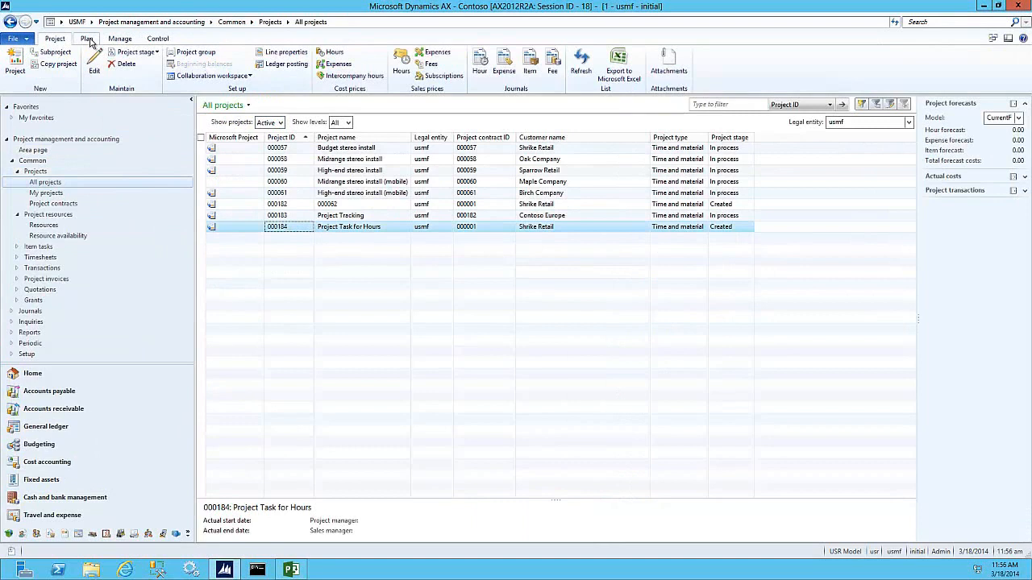
- Open the project's work breakdown structure, review the published tasks' categories, effort, dates and workers, and close it
{"action": "left_click", "coordinate": [87, 40]}
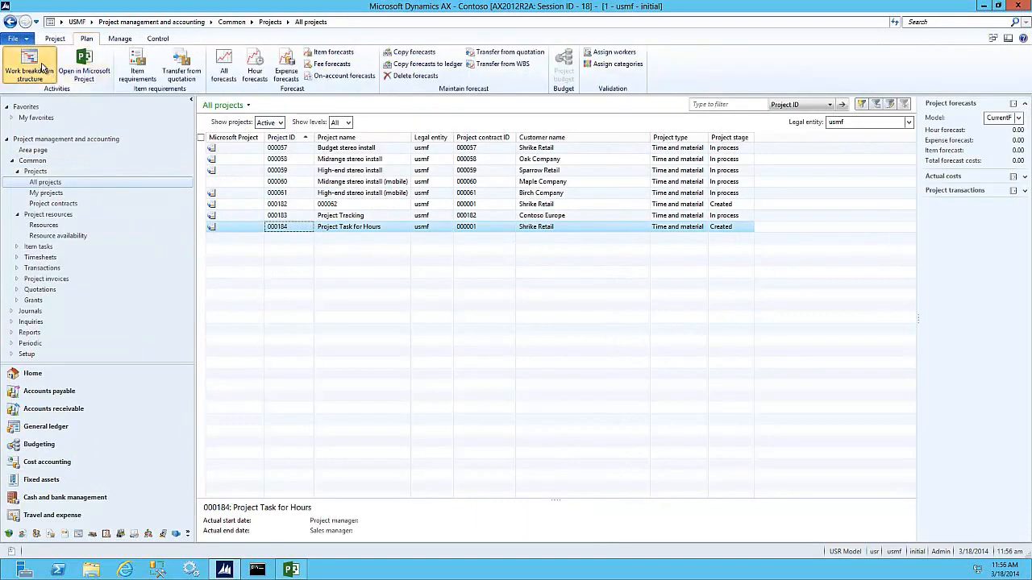
{"action": "left_click", "coordinate": [44, 68]}
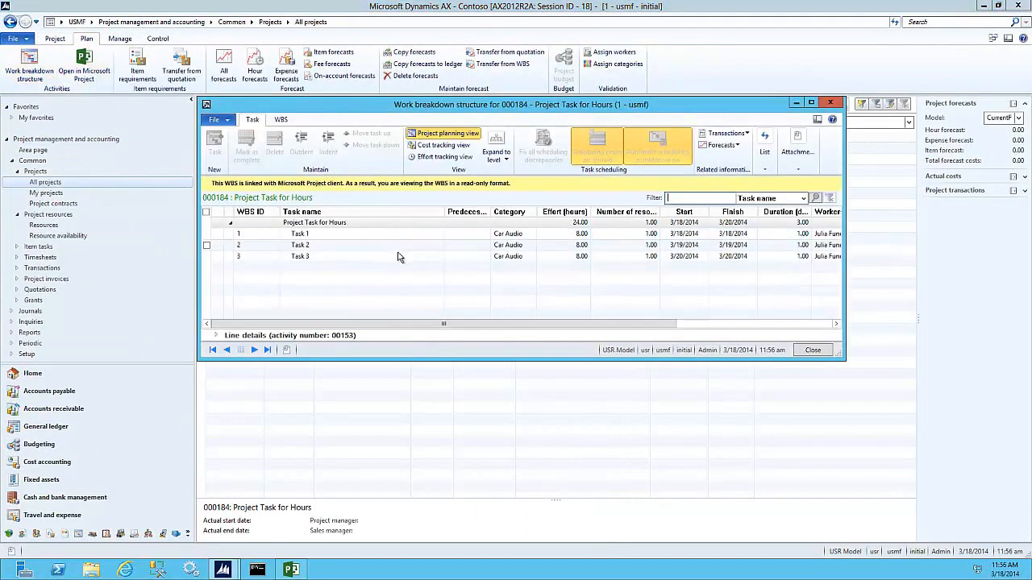
{"action": "left_click_drag", "start_coordinate": [495, 326], "coordinate": [653, 326]}
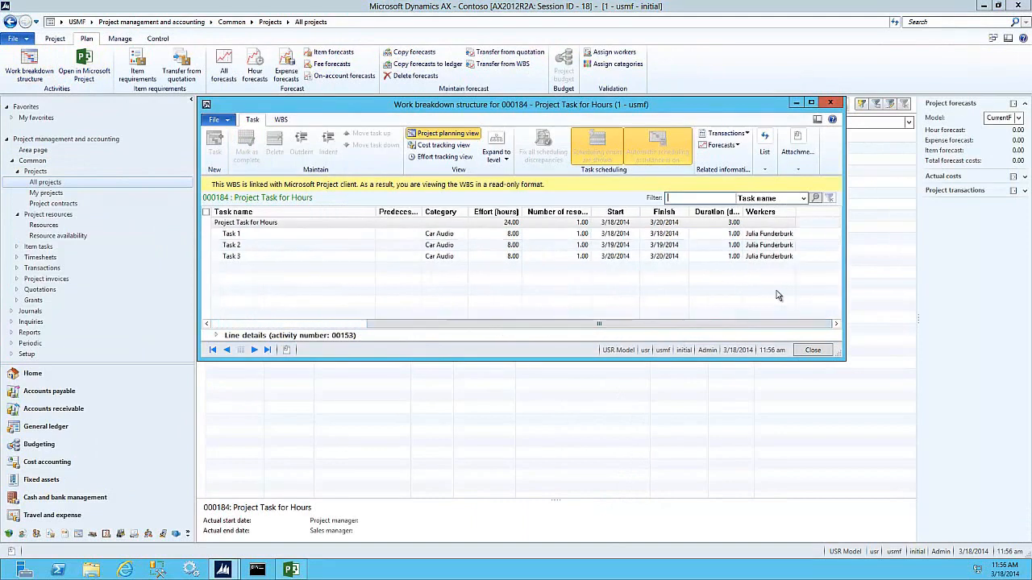
{"action": "left_click_drag", "start_coordinate": [736, 325], "coordinate": [579, 325]}
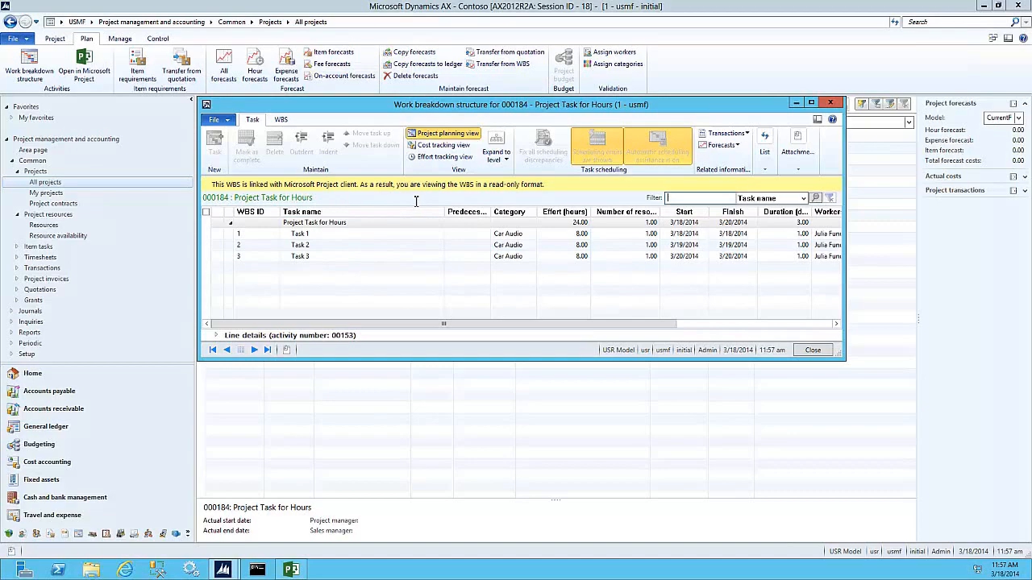
{"action": "left_click", "coordinate": [821, 353]}
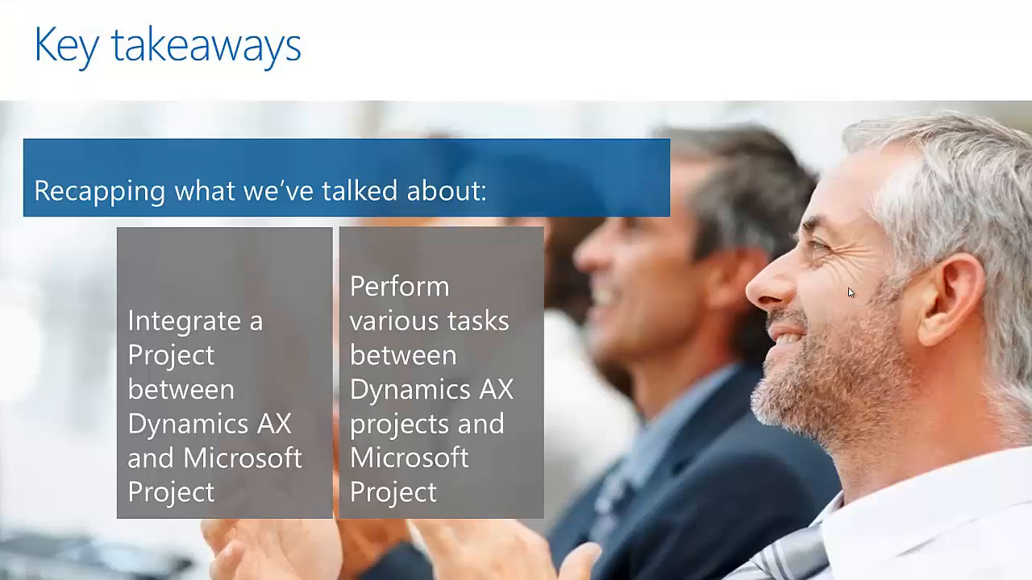